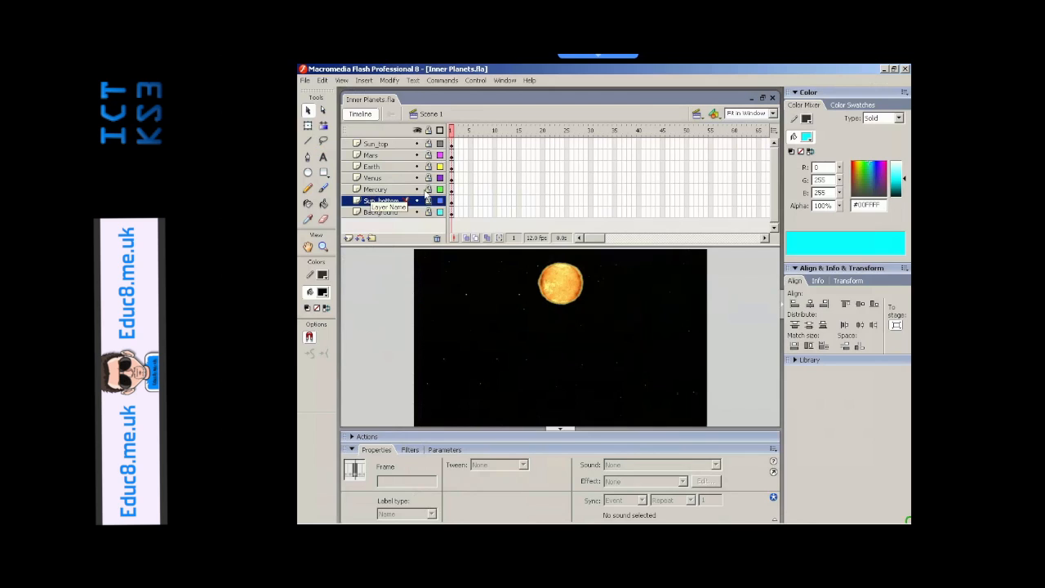
- Unlock the Mercury layer and hide the Sun_top, Sun_bottom, Venus, Earth and Mars layers
{"action": "left_click", "coordinate": [428, 190]}
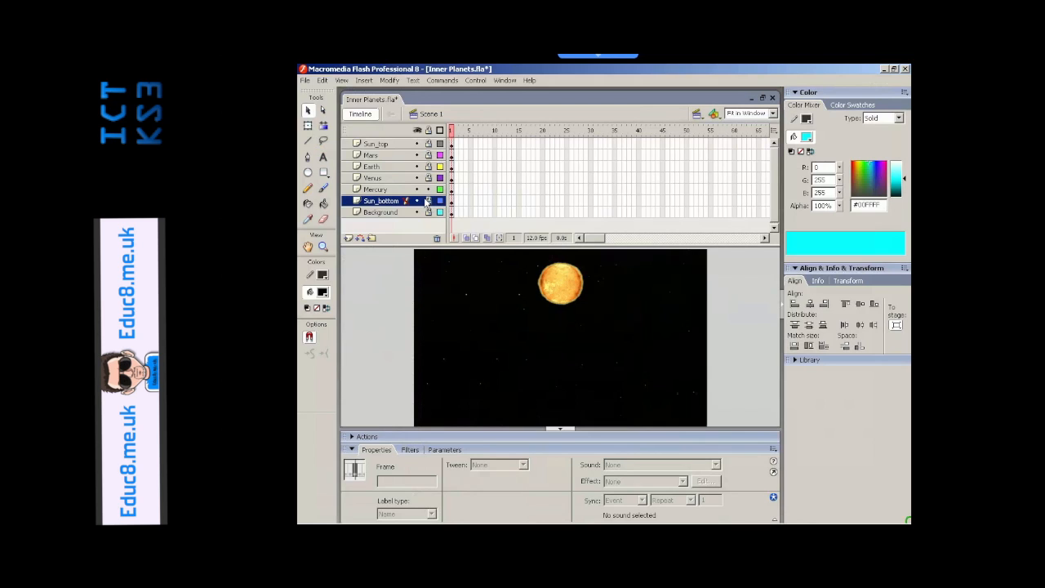
{"action": "left_click", "coordinate": [416, 143]}
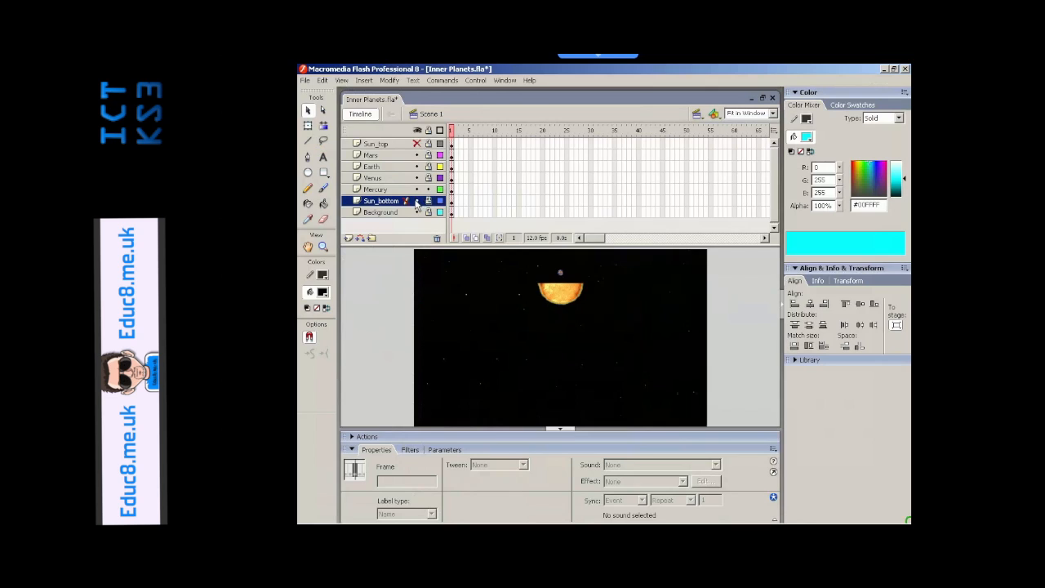
{"action": "left_click", "coordinate": [417, 201]}
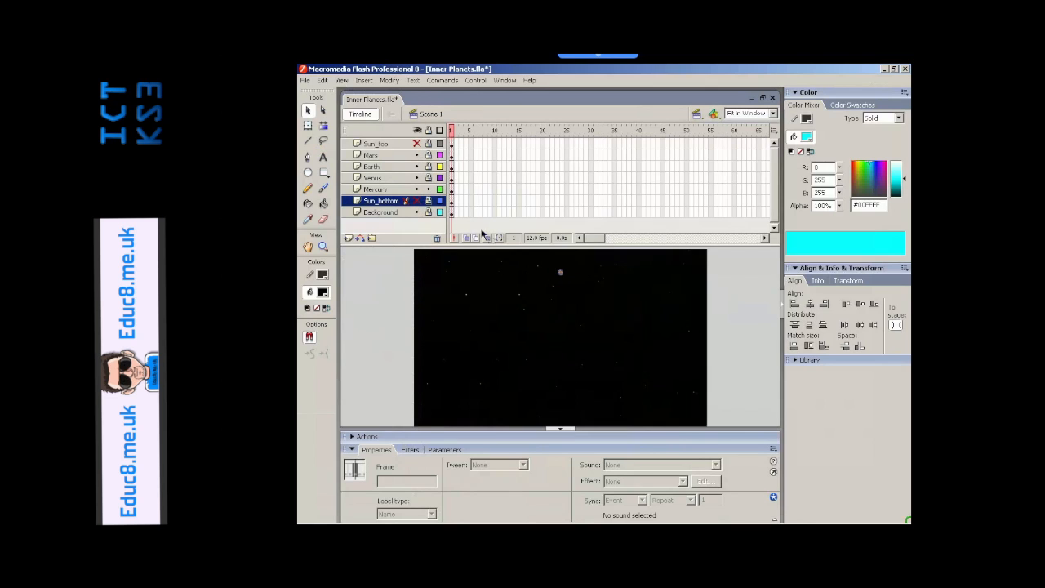
{"action": "left_click", "coordinate": [417, 177]}
{"action": "left_click", "coordinate": [416, 166]}
{"action": "left_click", "coordinate": [417, 154]}
- Open the Mercury movie clip on the stage for editing
{"action": "left_click", "coordinate": [772, 113]}
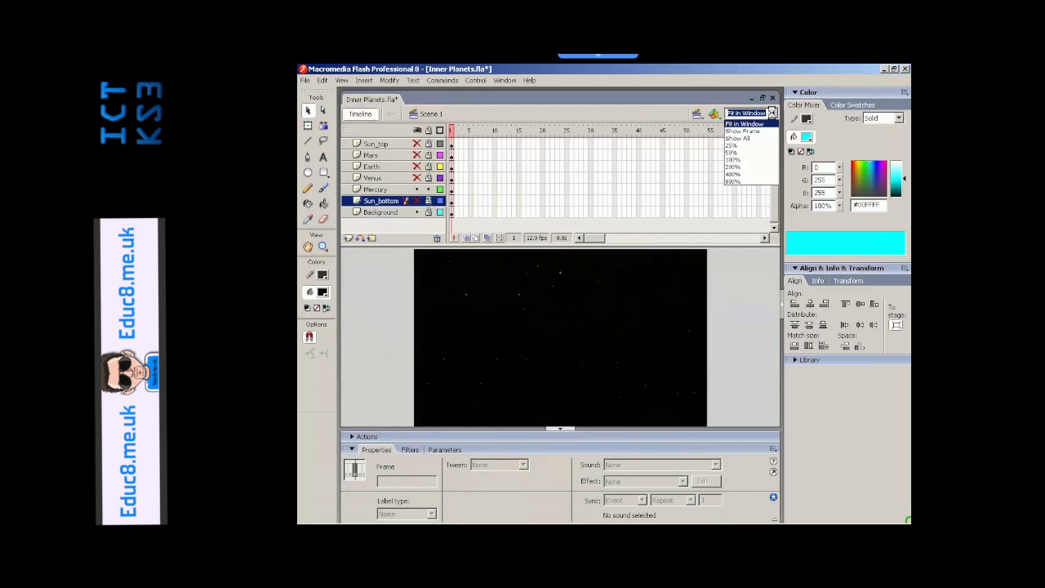
{"action": "left_click", "coordinate": [745, 166]}
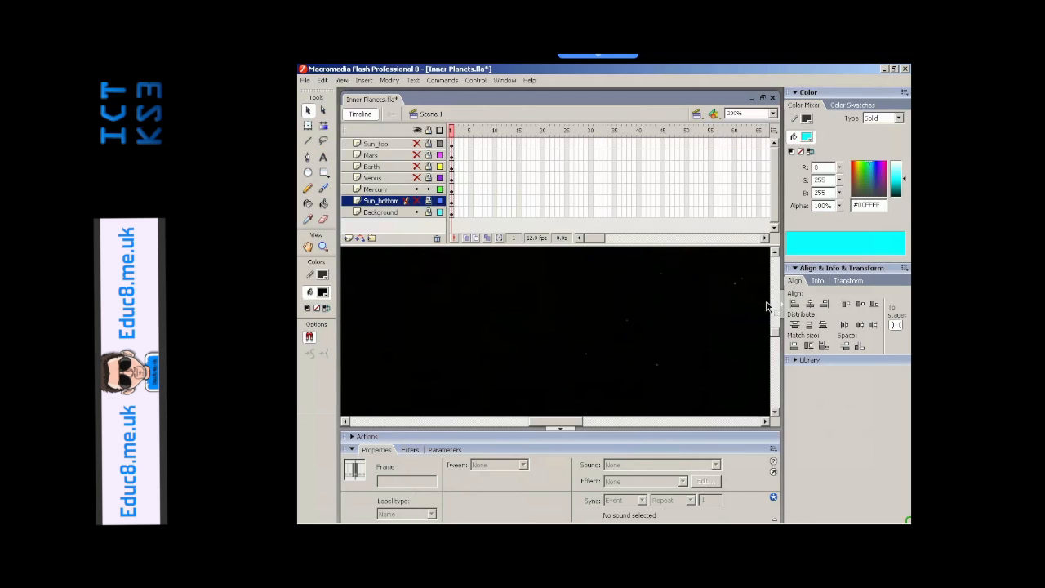
{"action": "left_click_drag", "start_coordinate": [776, 338], "coordinate": [775, 315]}
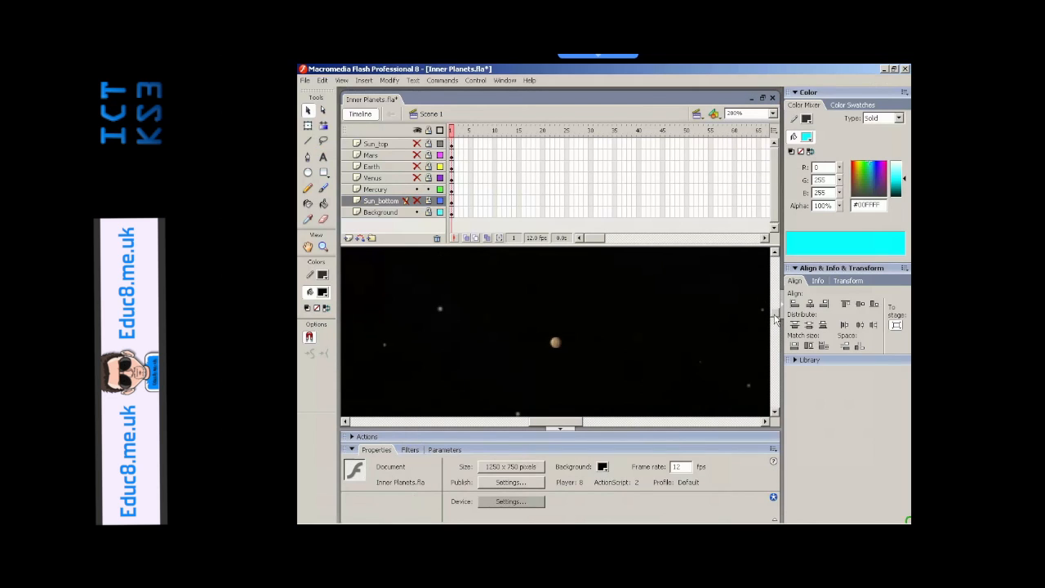
{"action": "left_click", "coordinate": [558, 347]}
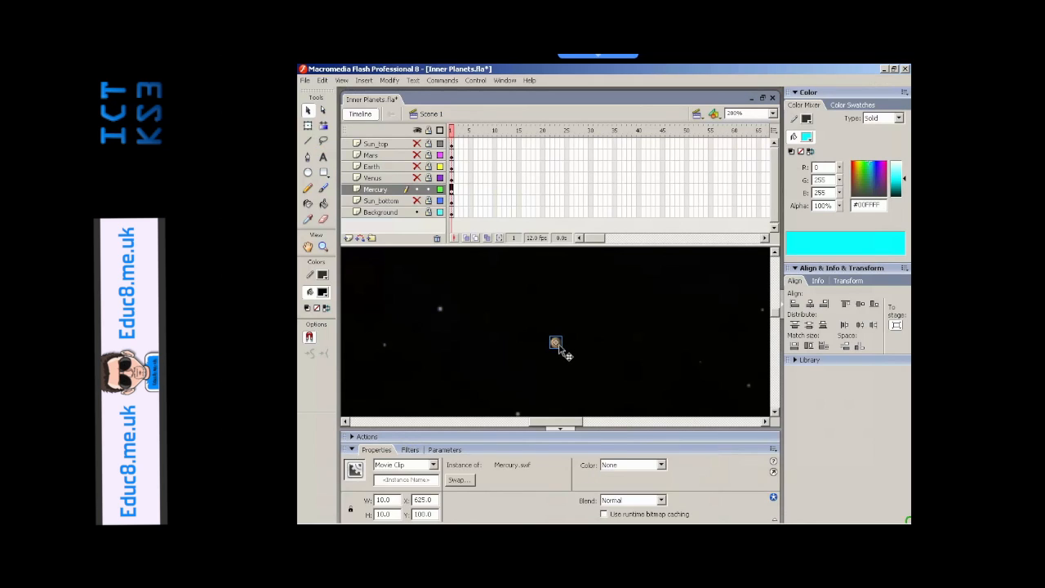
{"action": "double_click", "coordinate": [558, 345]}
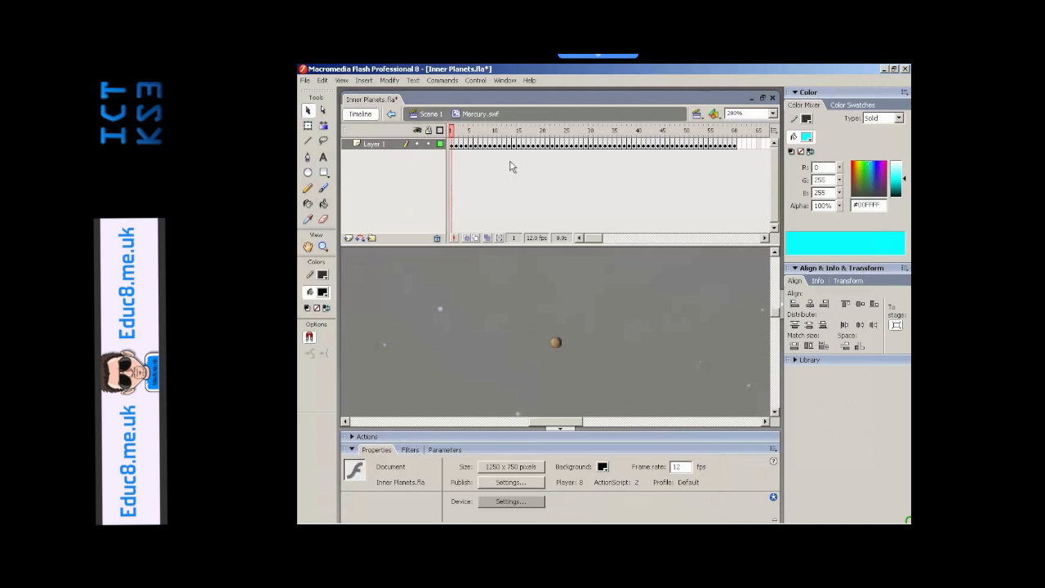
- Rename Layer 1 inside the Mercury movie clip as Mercury
{"action": "double_click", "coordinate": [377, 145]}
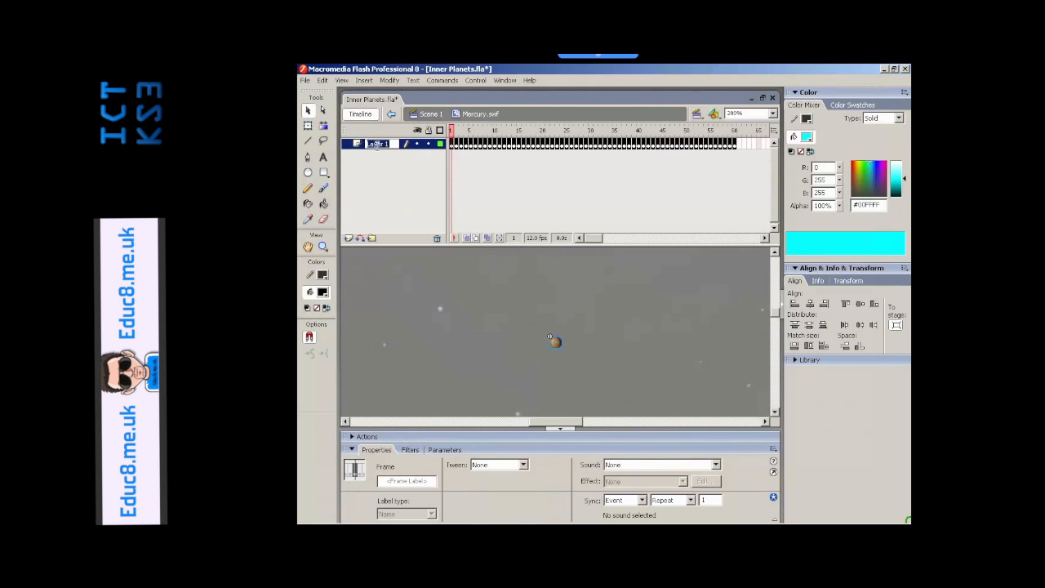
{"action": "type", "text": "Mercury"}
{"action": "key", "text": "Return"}
{"action": "left_click", "coordinate": [549, 337]}
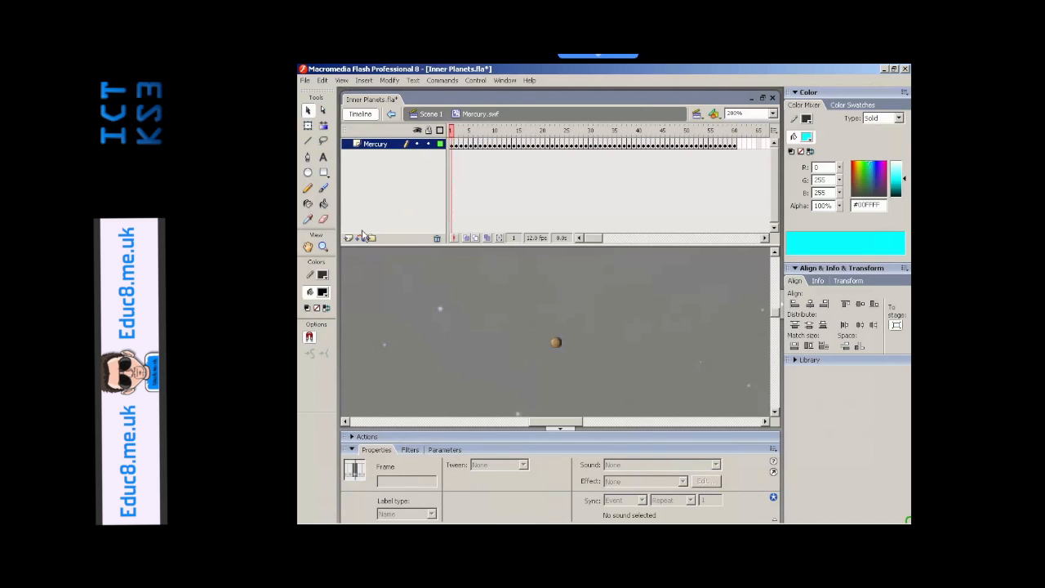
- Add a new layer above the Mercury layer and name it Button
{"action": "left_click", "coordinate": [349, 238]}
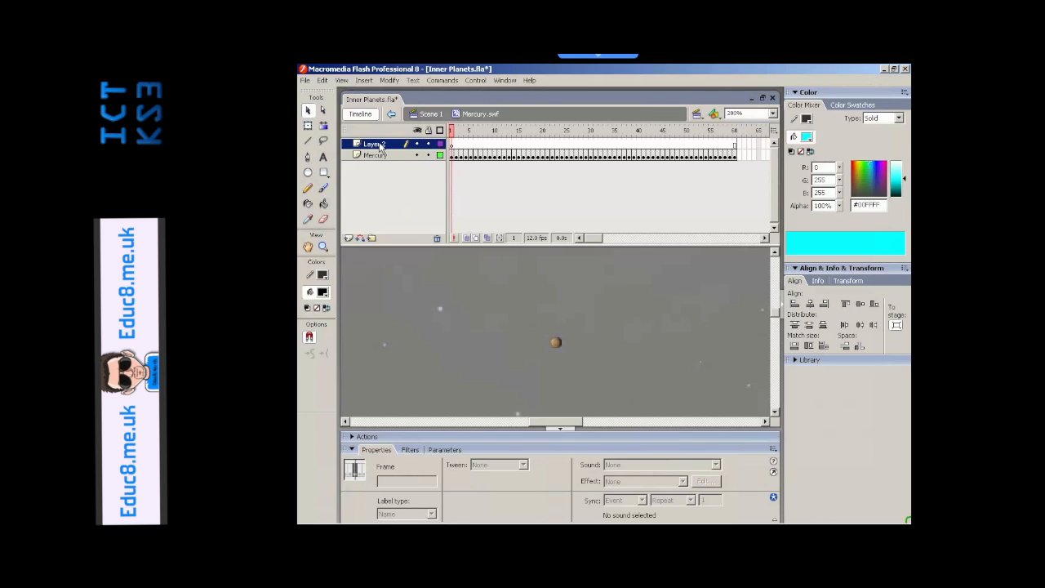
{"action": "double_click", "coordinate": [380, 145]}
{"action": "type", "text": "Button"}
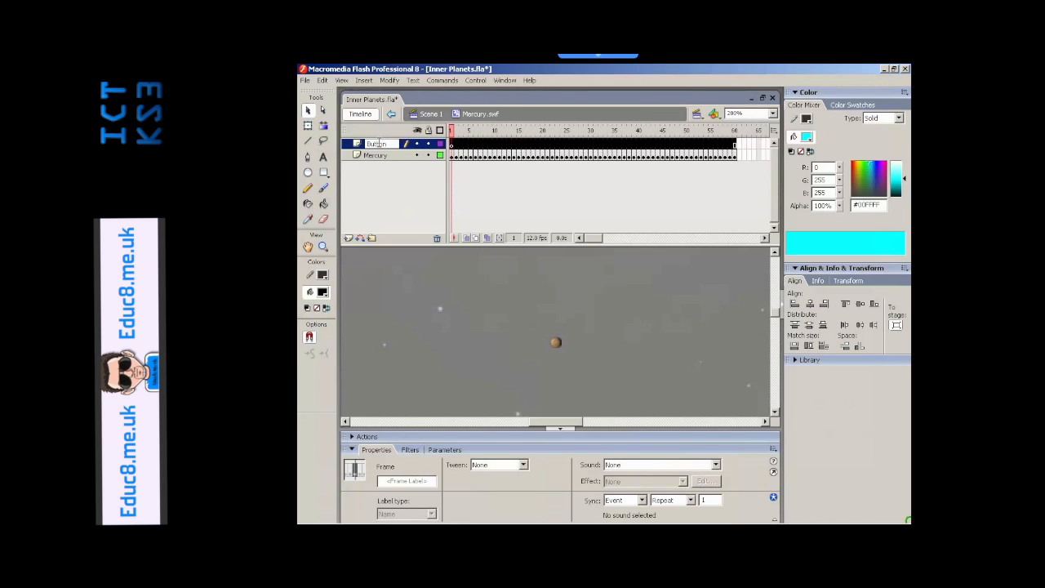
{"action": "key", "text": "Return"}
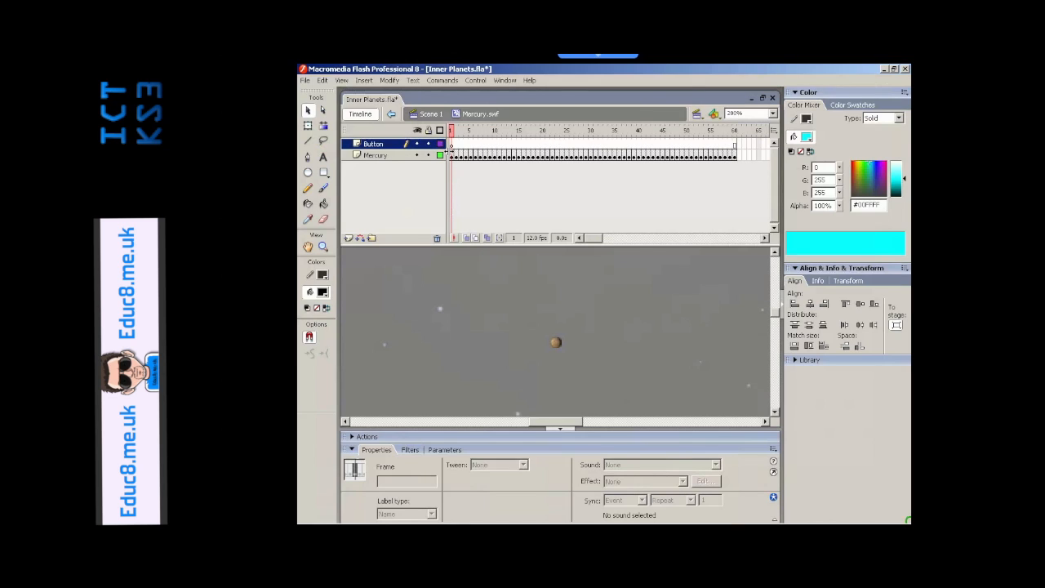
- Draw a rectangle about 279 by 72 pixels near the stage's lower-left corner in the Button layer's first frame and fill it with #66FFFF
{"action": "left_click", "coordinate": [451, 144]}
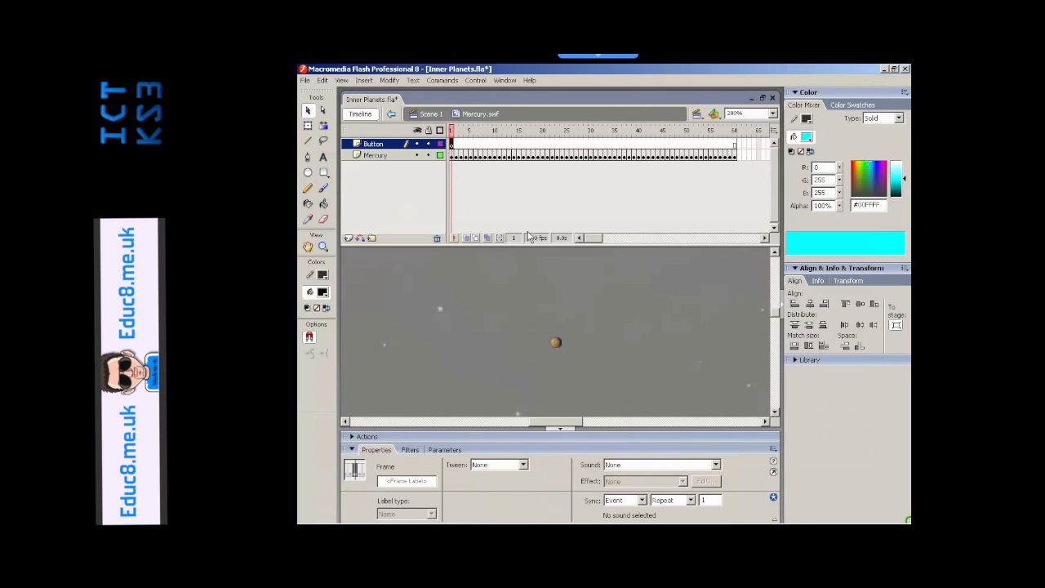
{"action": "left_click", "coordinate": [774, 113]}
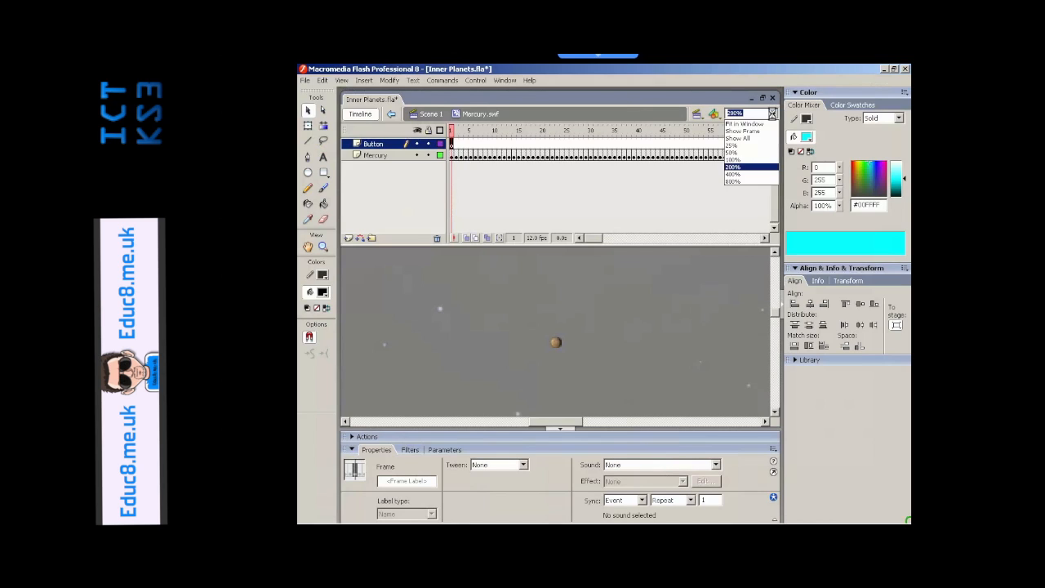
{"action": "left_click", "coordinate": [755, 124]}
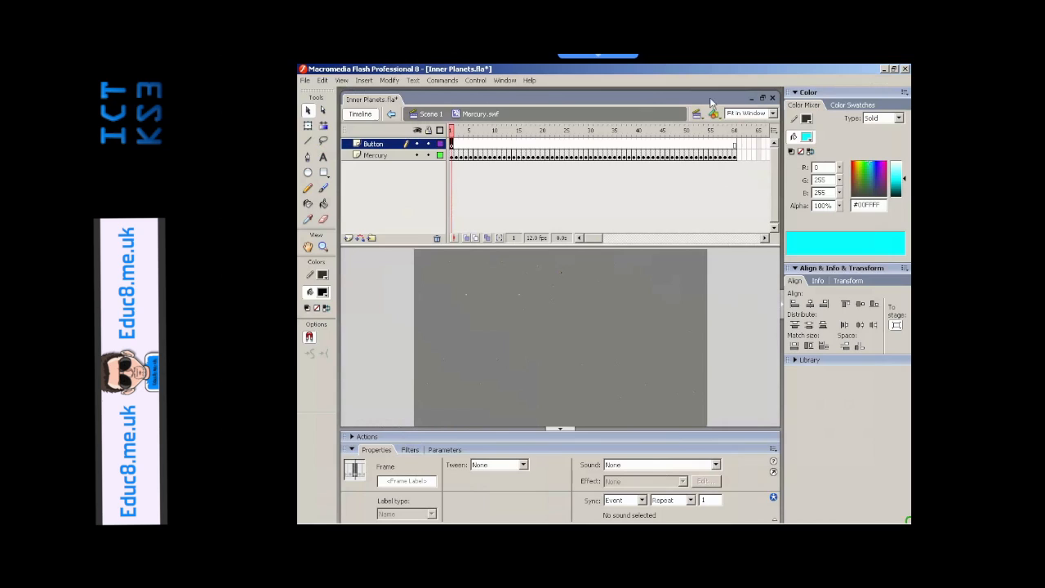
{"action": "left_click", "coordinate": [323, 174]}
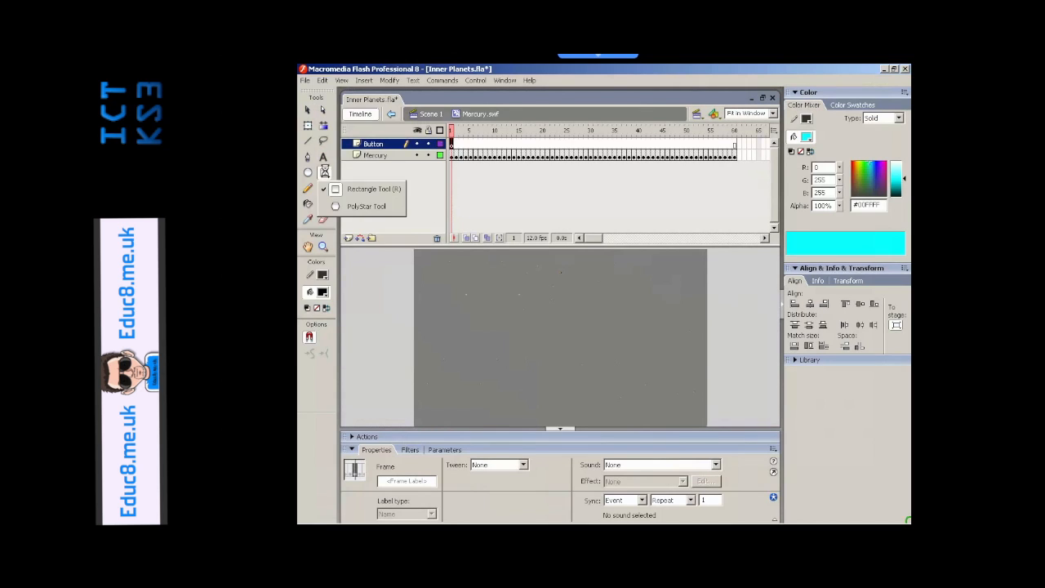
{"action": "left_click", "coordinate": [383, 191]}
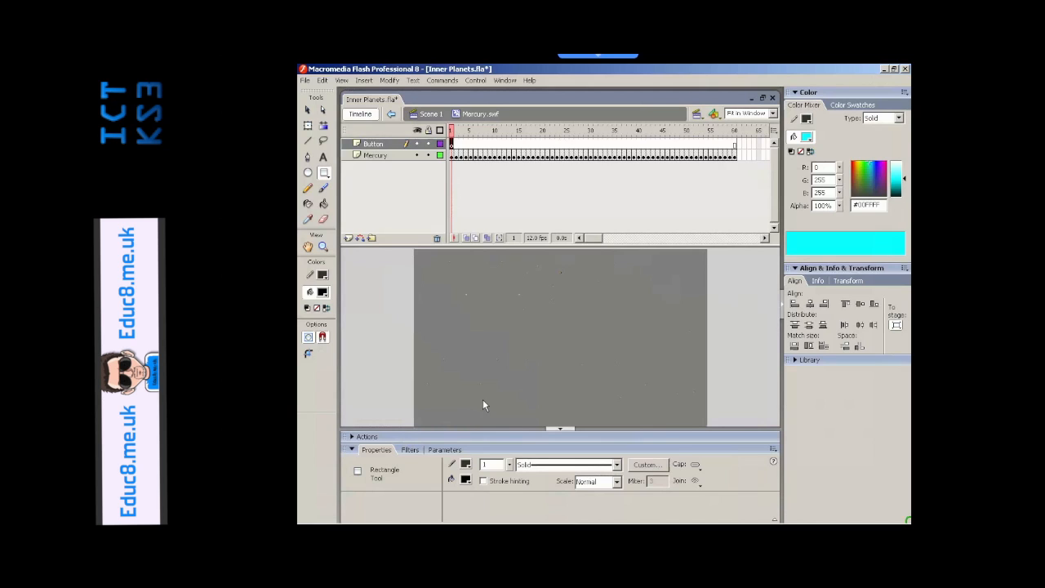
{"action": "left_click_drag", "start_coordinate": [417, 384], "coordinate": [482, 400]}
{"action": "key", "text": "v"}
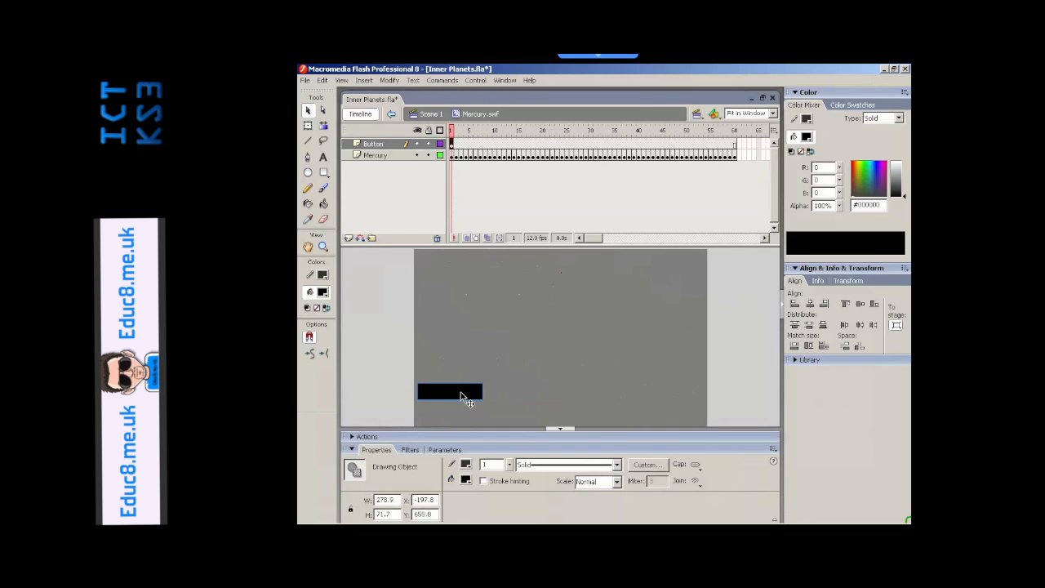
{"action": "left_click", "coordinate": [466, 479]}
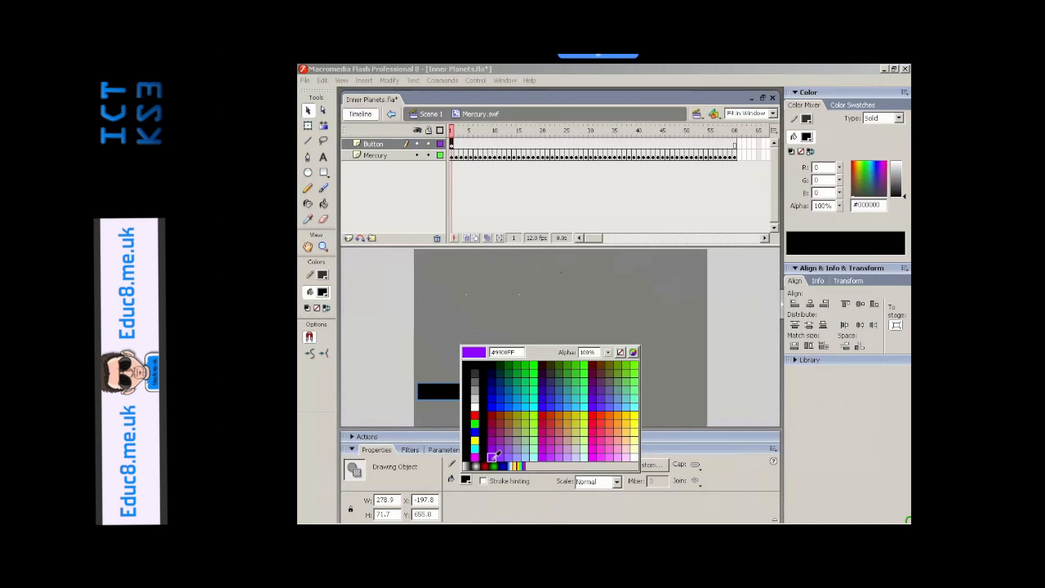
{"action": "left_click", "coordinate": [634, 401]}
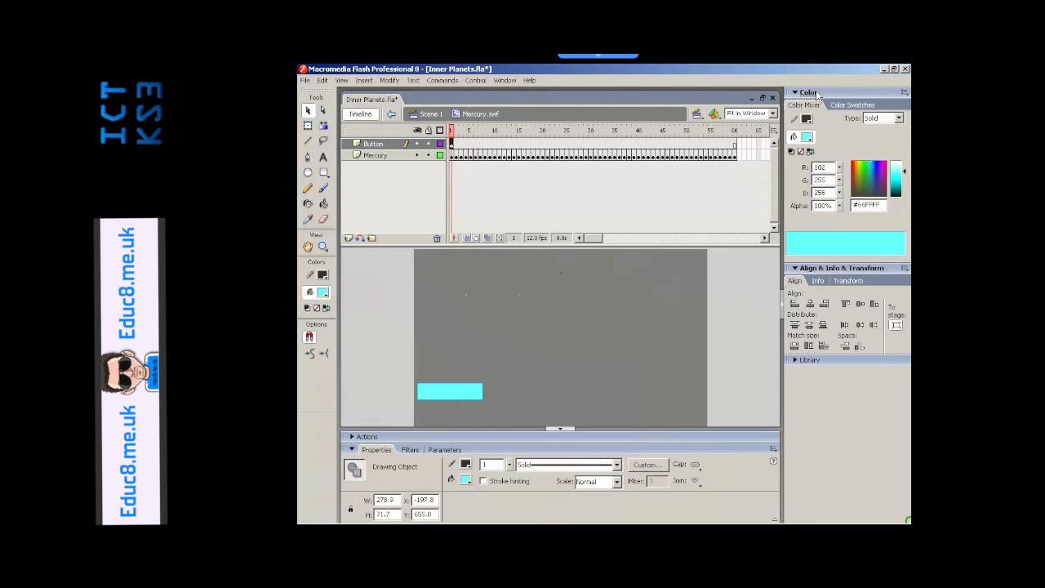
- Try planet bitmap fills on the rectangle and restore its solid #66FFFF fill
{"action": "left_click", "coordinate": [505, 81]}
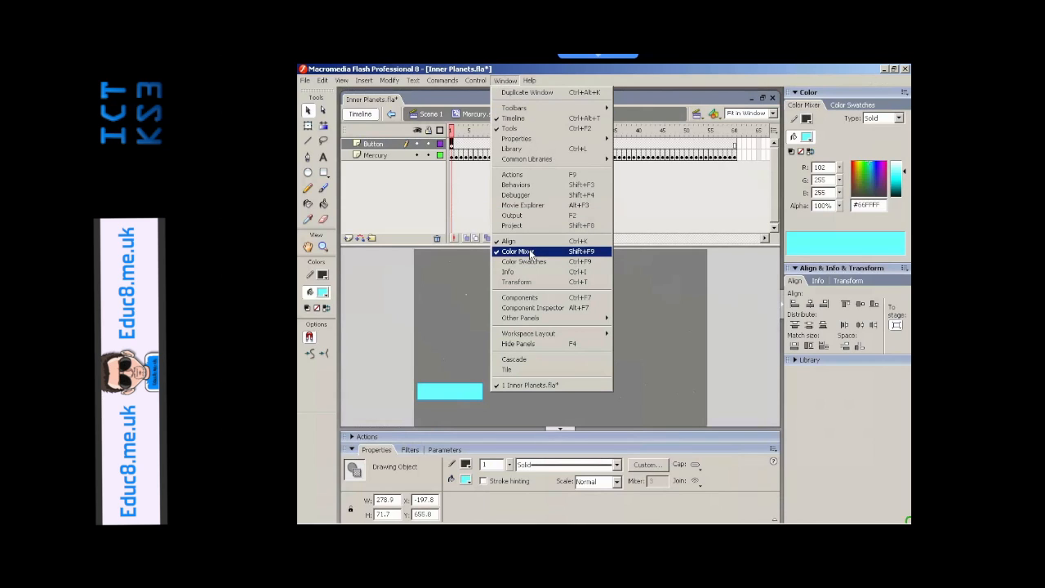
{"action": "left_click", "coordinate": [508, 81]}
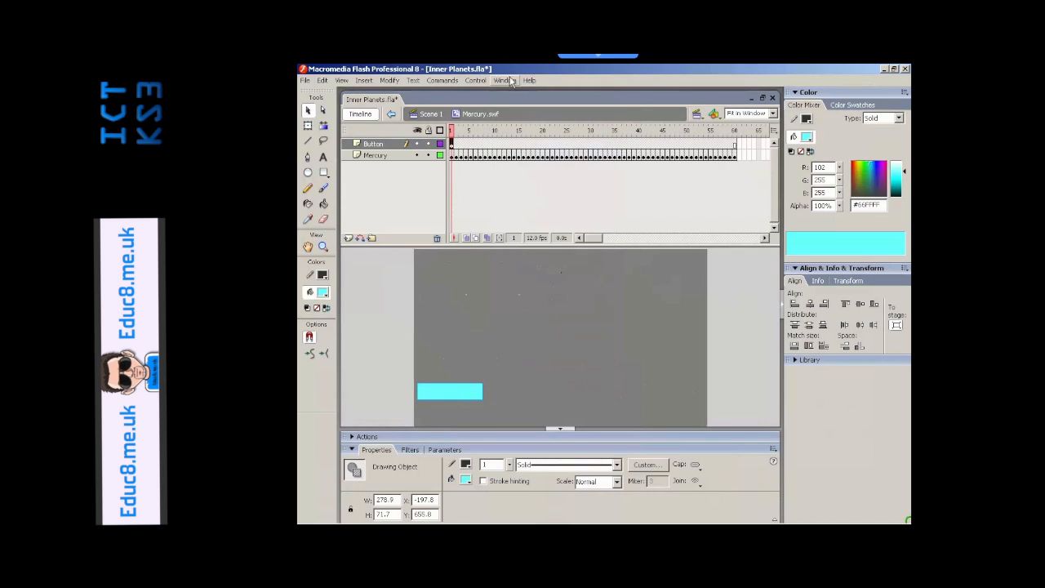
{"action": "left_click", "coordinate": [898, 118]}
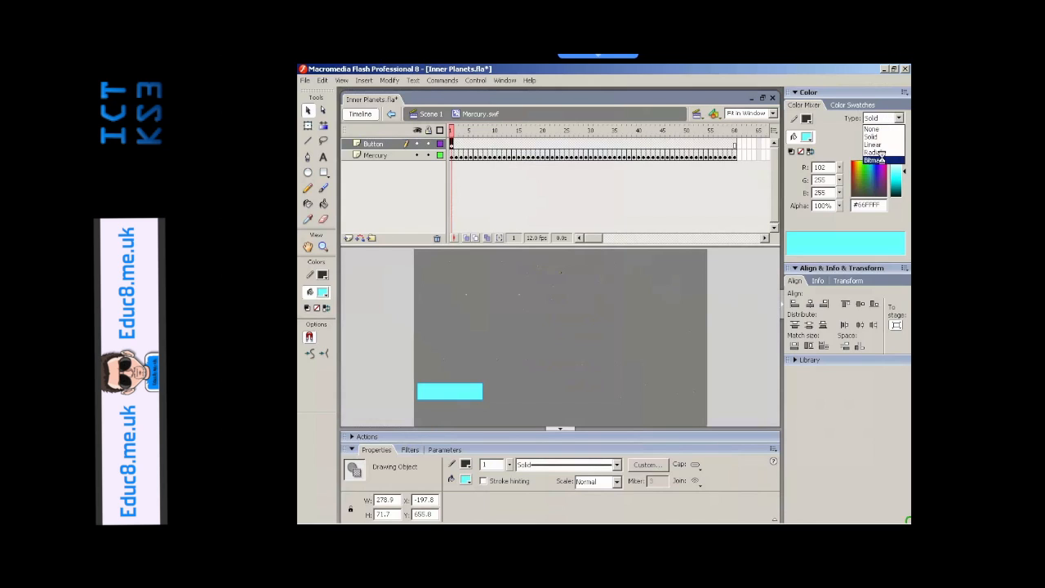
{"action": "left_click", "coordinate": [882, 159]}
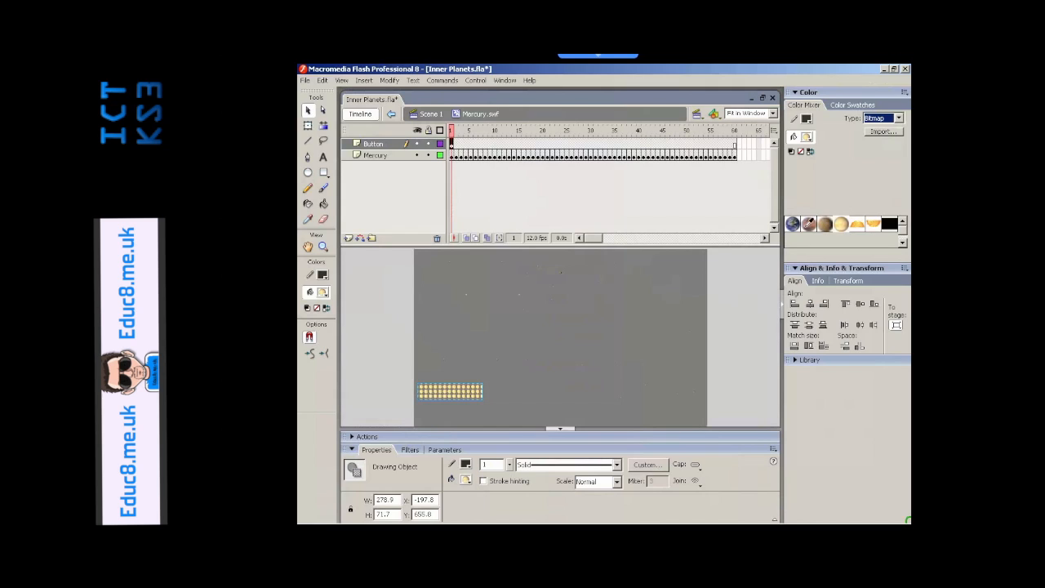
{"action": "left_click", "coordinate": [826, 222]}
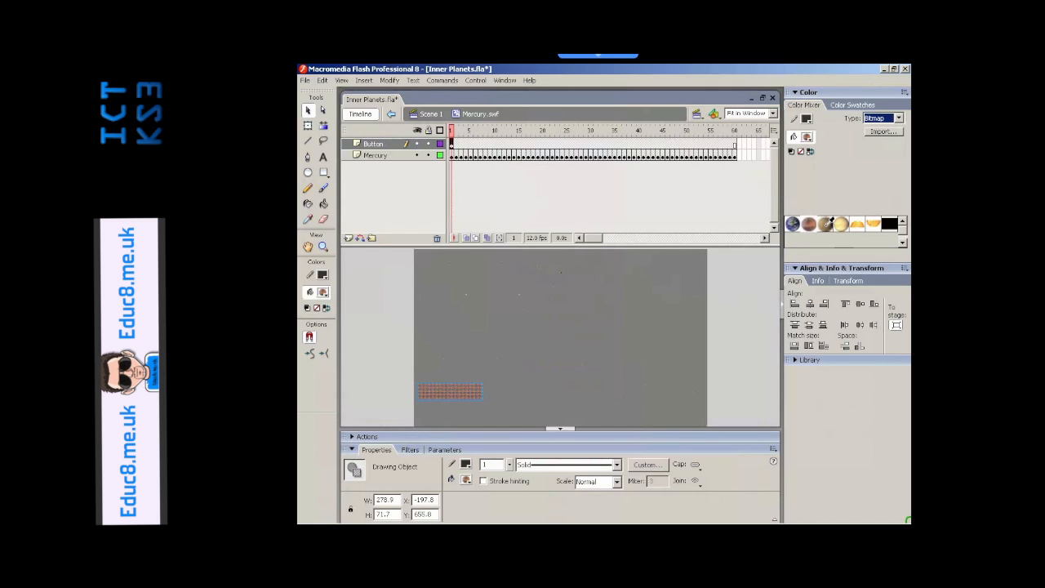
{"action": "left_click", "coordinate": [826, 222]}
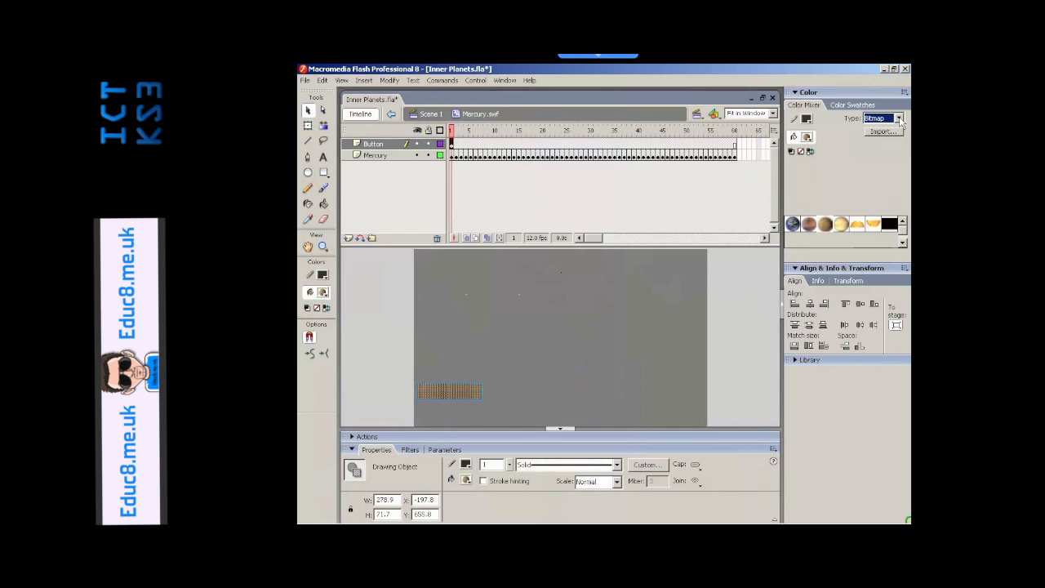
{"action": "left_click", "coordinate": [812, 137]}
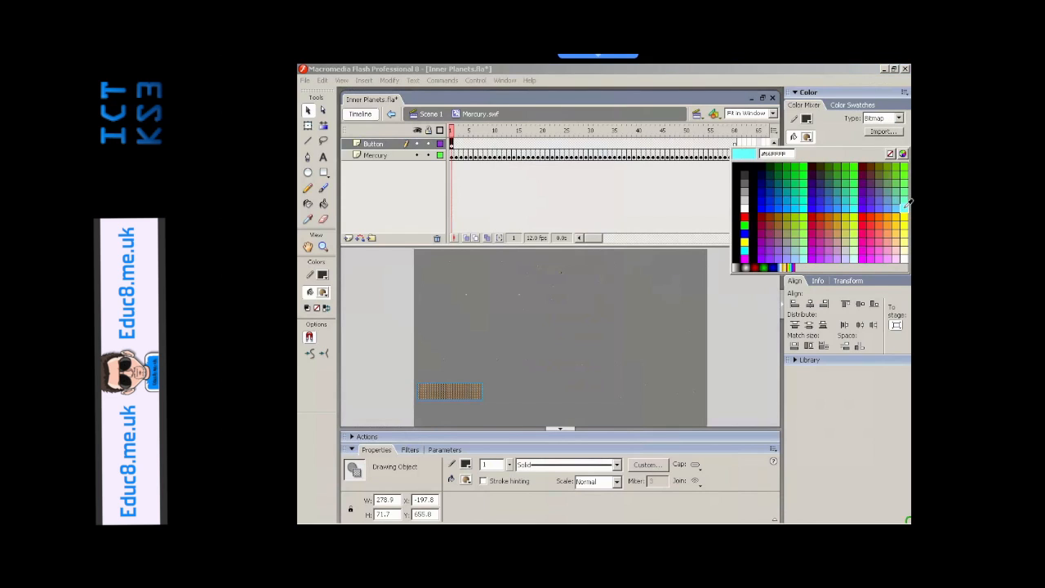
{"action": "left_click", "coordinate": [626, 300]}
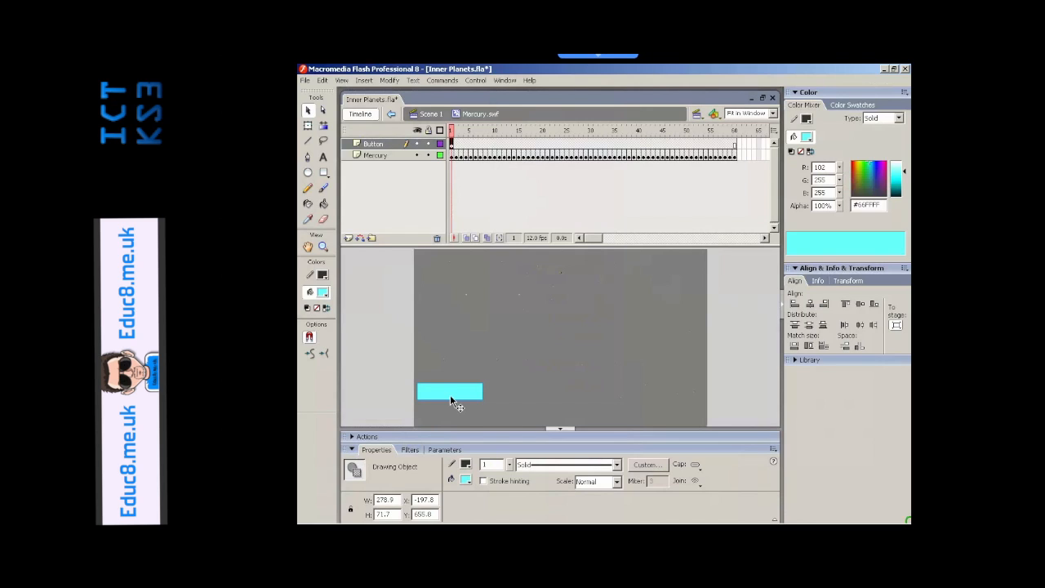
- Convert the rectangle to a Button symbol named Mercury_btn
{"action": "key", "text": "F8"}
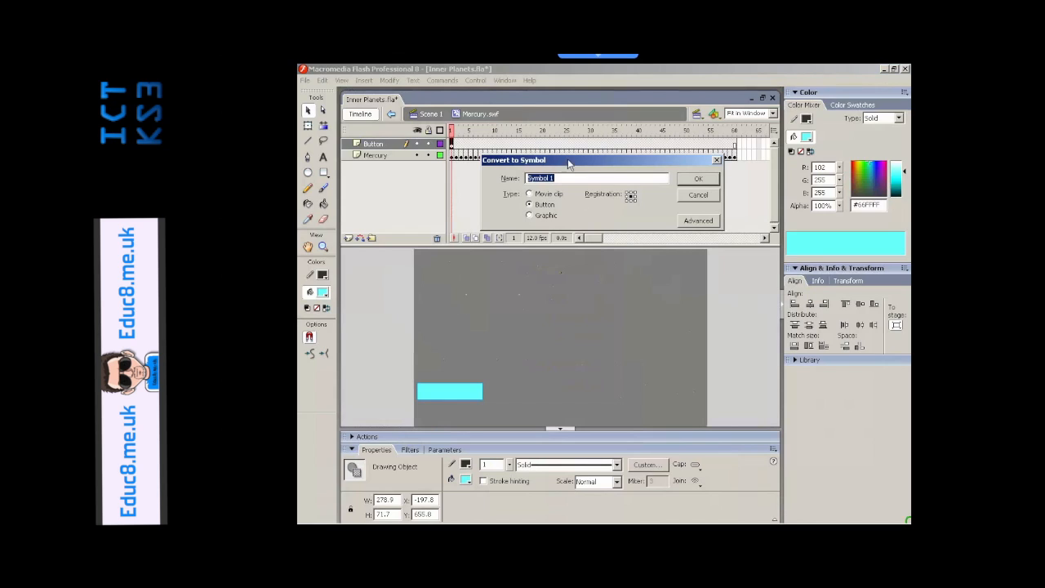
{"action": "left_click_drag", "start_coordinate": [561, 163], "coordinate": [549, 226]}
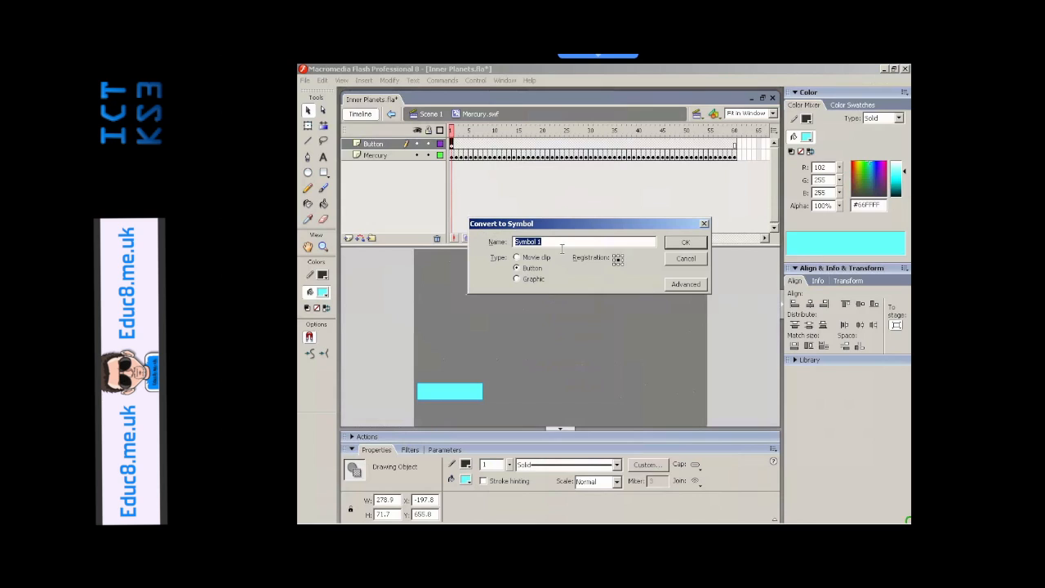
{"action": "left_click_drag", "start_coordinate": [557, 243], "coordinate": [474, 243]}
{"action": "type", "text": "Mercury_btn"}
{"action": "left_click", "coordinate": [684, 243]}
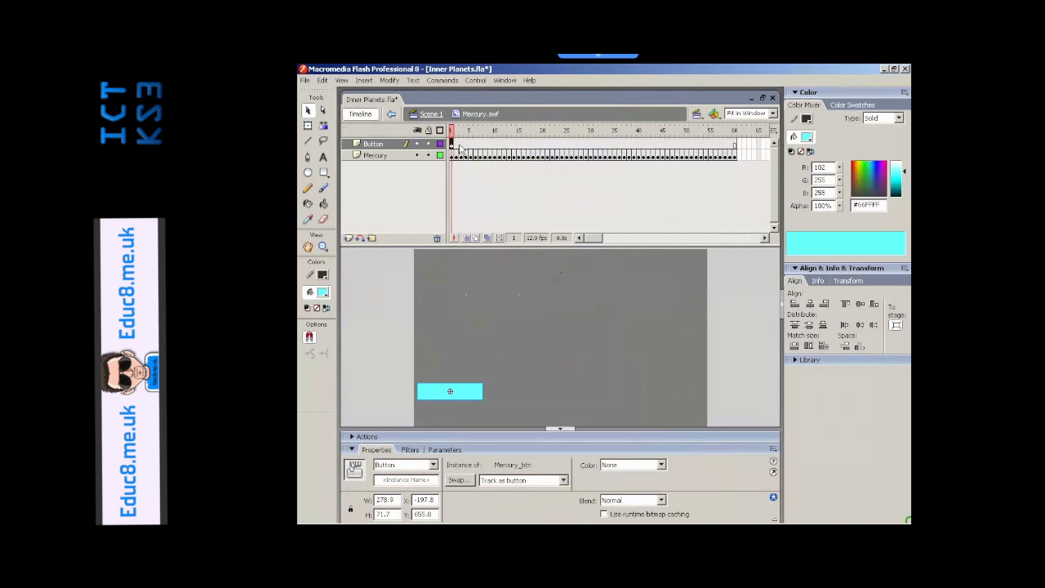
- Open Mercury_btn for editing, add a second layer, and name the lower layer Background and the upper one Text
{"action": "double_click", "coordinate": [464, 395]}
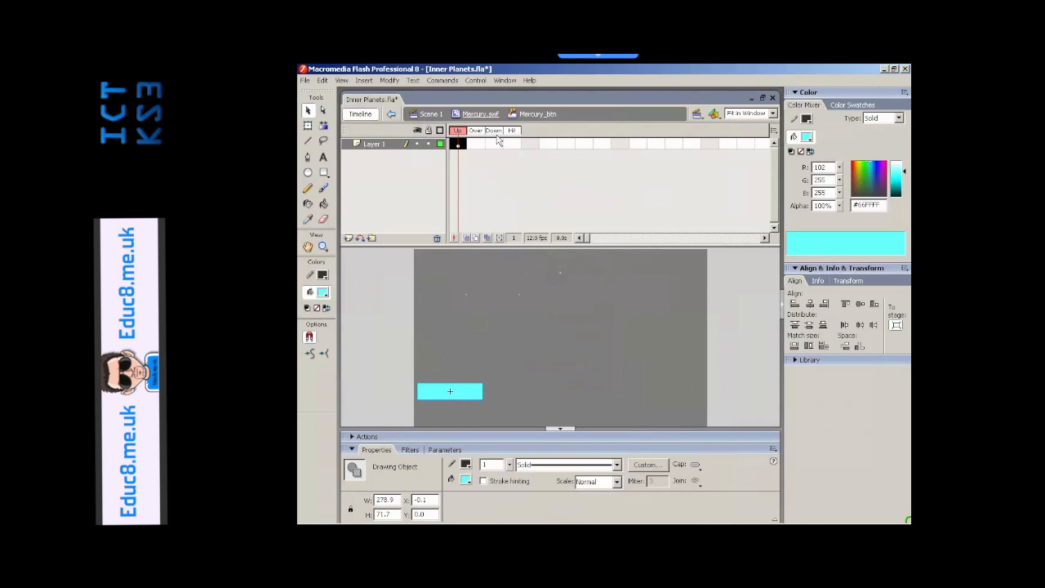
{"action": "left_click", "coordinate": [348, 238]}
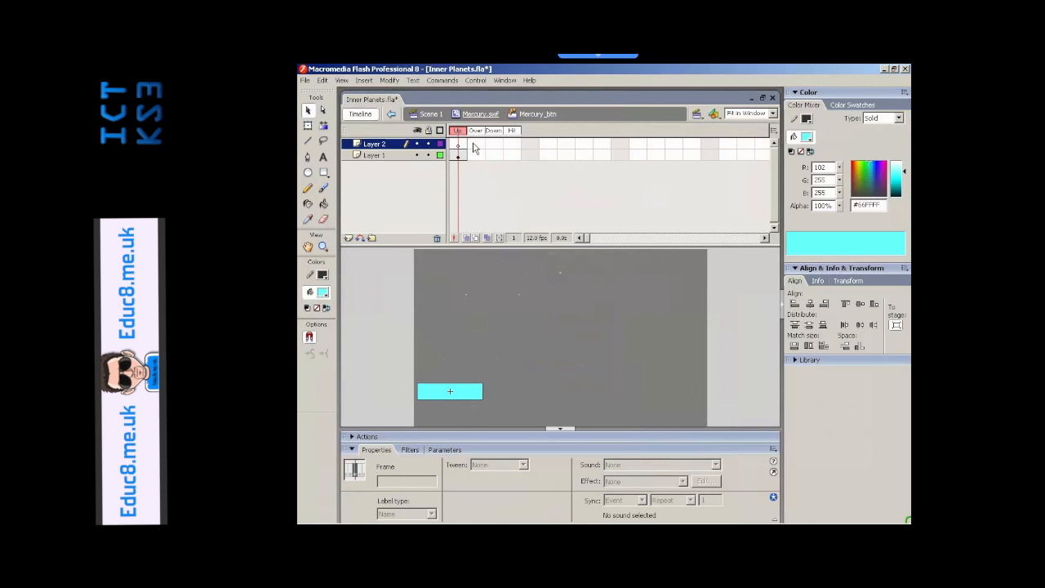
{"action": "left_click", "coordinate": [378, 157]}
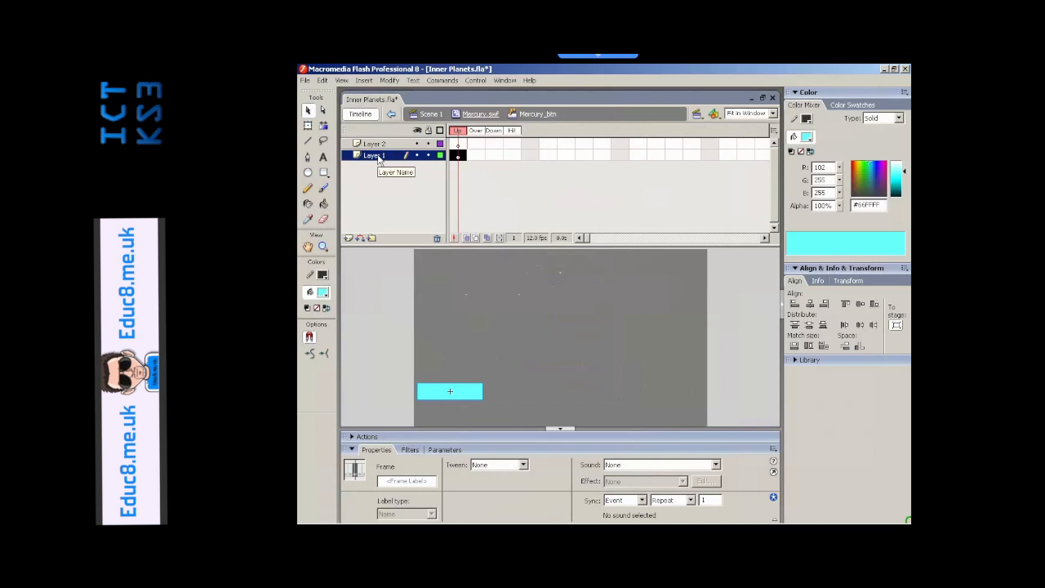
{"action": "double_click", "coordinate": [374, 155]}
{"action": "type", "text": "Background"}
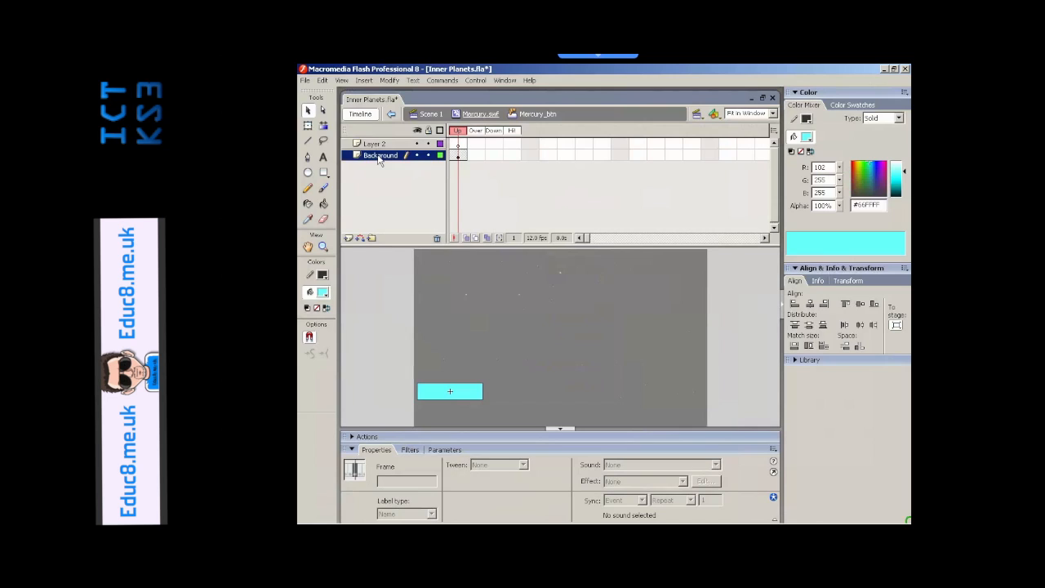
{"action": "double_click", "coordinate": [377, 145]}
{"action": "type", "text": "Text"}
{"action": "key", "text": "Return"}
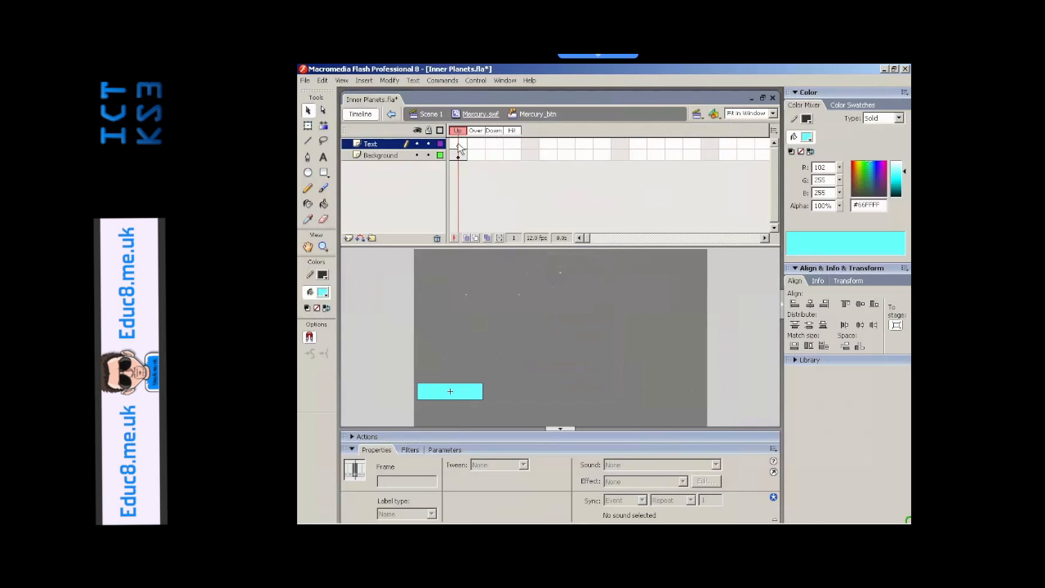
- Add the static text "Mercury" in the Text layer's Up frame, colour it #333333 and place it over the cyan rectangle
{"action": "left_click", "coordinate": [460, 145]}
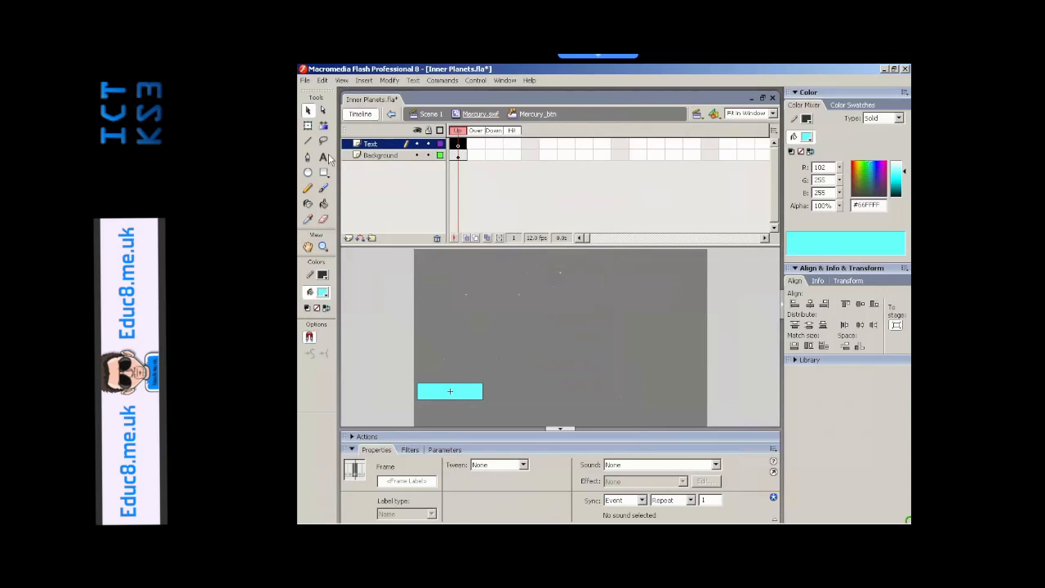
{"action": "left_click", "coordinate": [323, 159]}
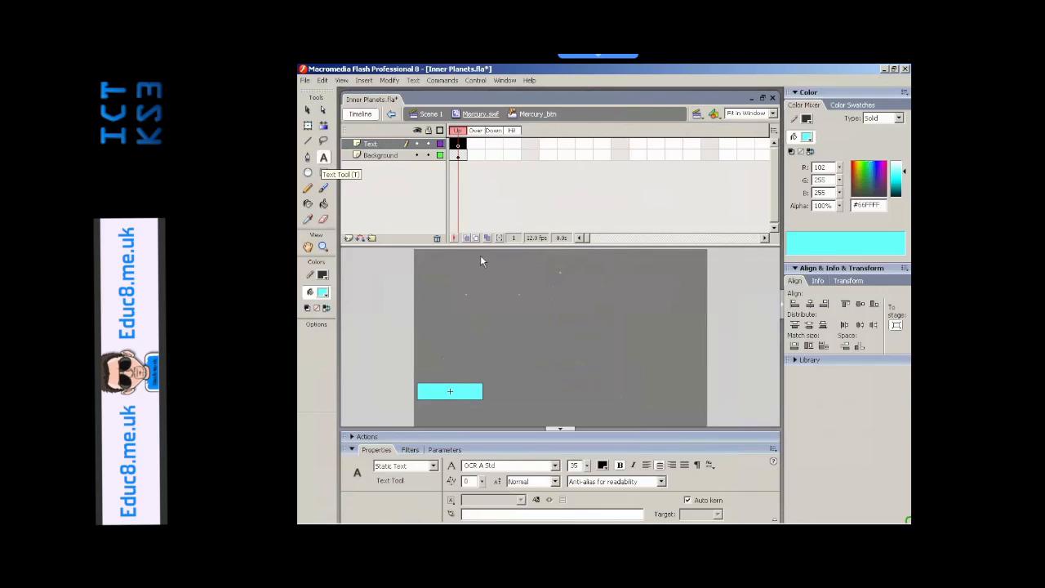
{"action": "left_click", "coordinate": [430, 398]}
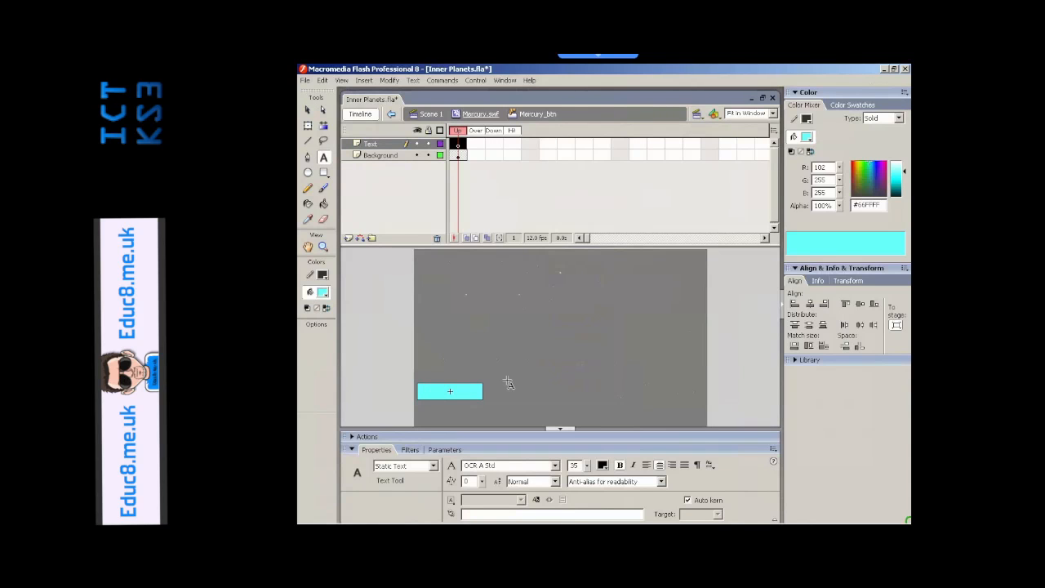
{"action": "type", "text": "Mercu"}
{"action": "key", "text": "Escape"}
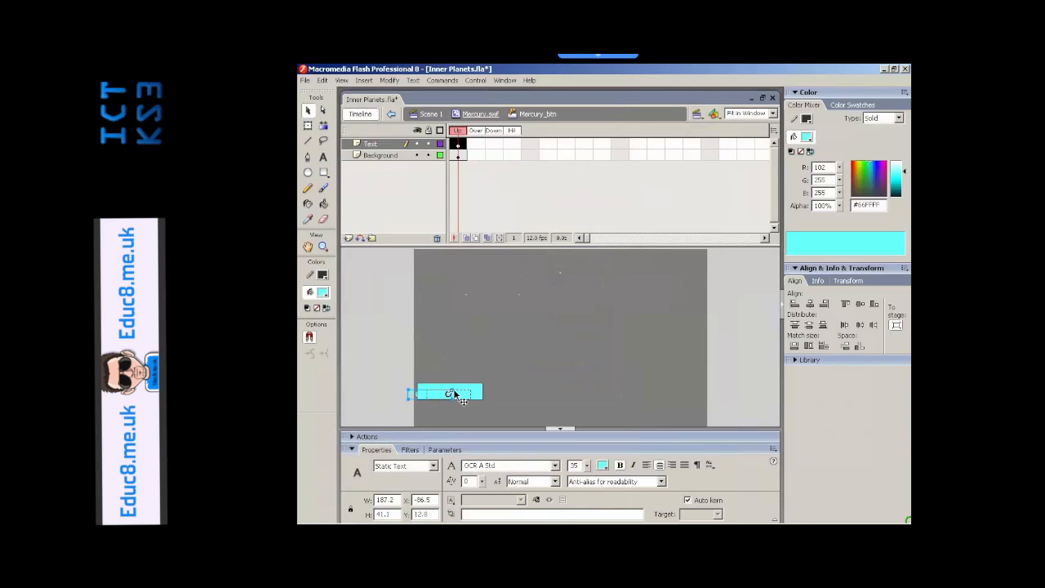
{"action": "left_click_drag", "start_coordinate": [455, 389], "coordinate": [454, 393]}
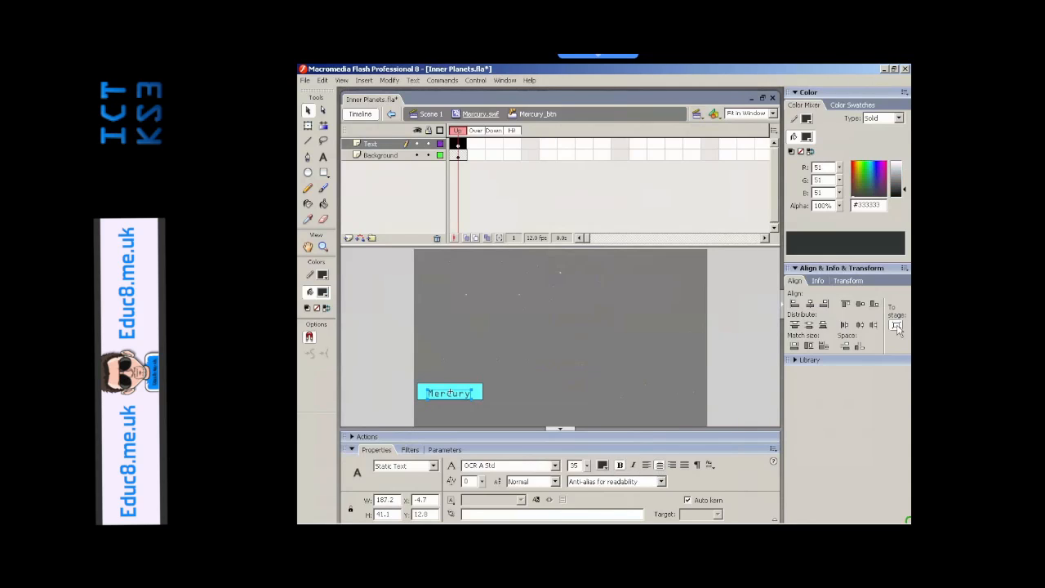
- Centre the Mercury text vertically on the cyan rectangle, aligning the two to each other rather than to the stage
{"action": "left_click", "coordinate": [896, 327]}
{"action": "left_click", "coordinate": [477, 397], "text": "shift"}
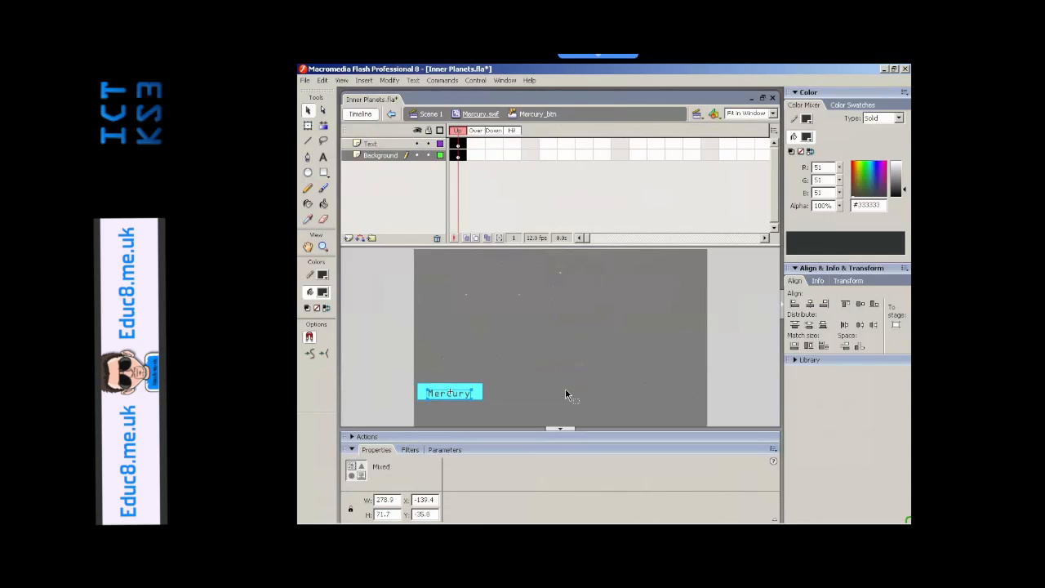
{"action": "left_click", "coordinate": [860, 307]}
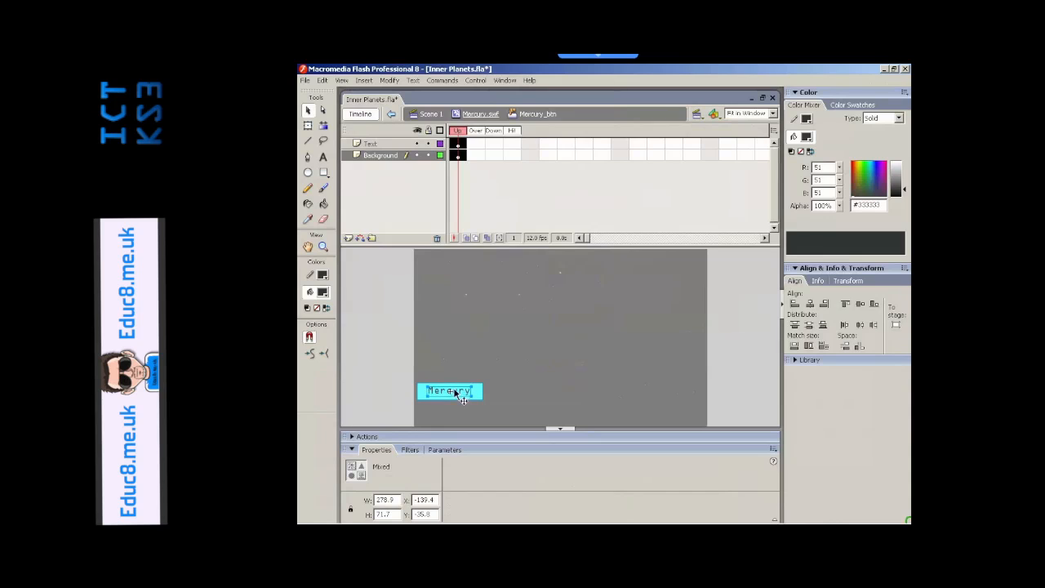
{"action": "left_click", "coordinate": [494, 392]}
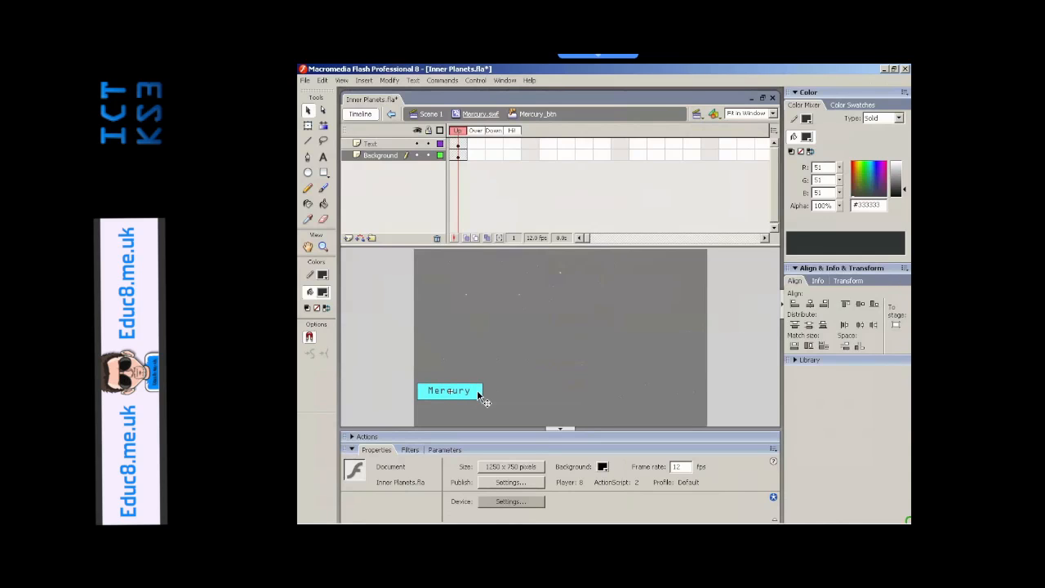
{"action": "left_click", "coordinate": [479, 395]}
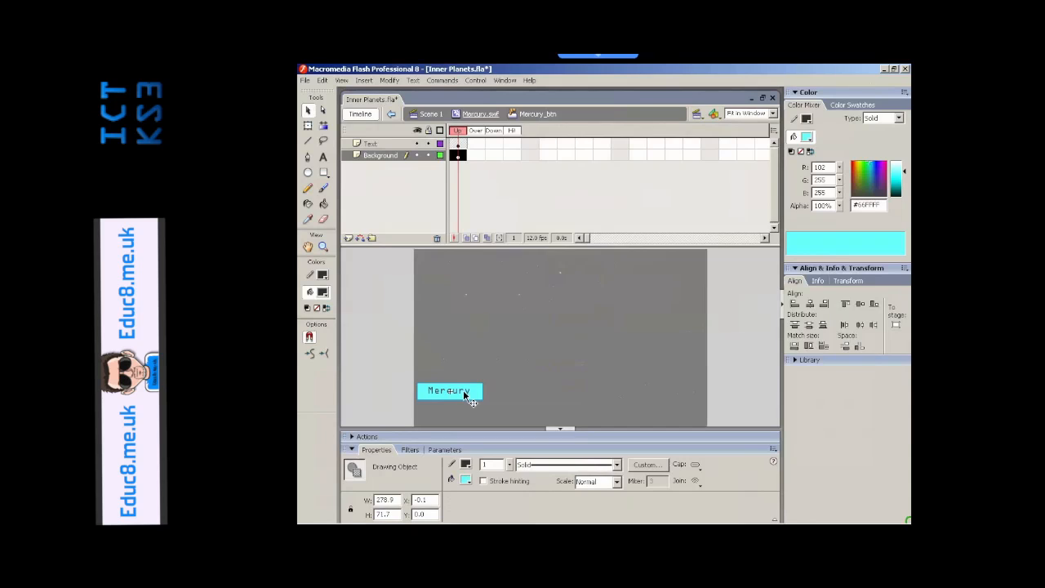
{"action": "key", "text": "ctrl+a"}
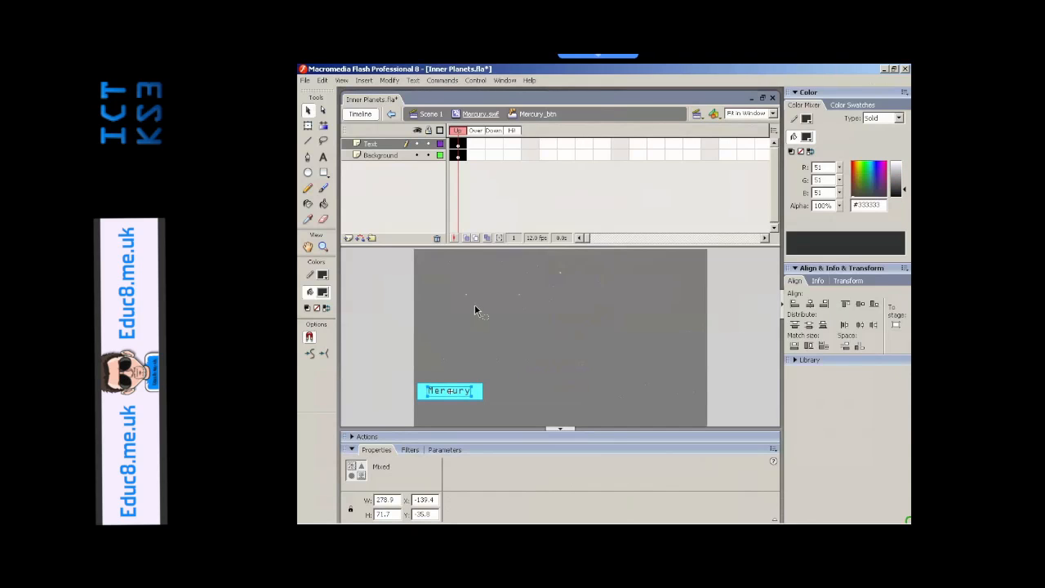
{"action": "left_click", "coordinate": [492, 216]}
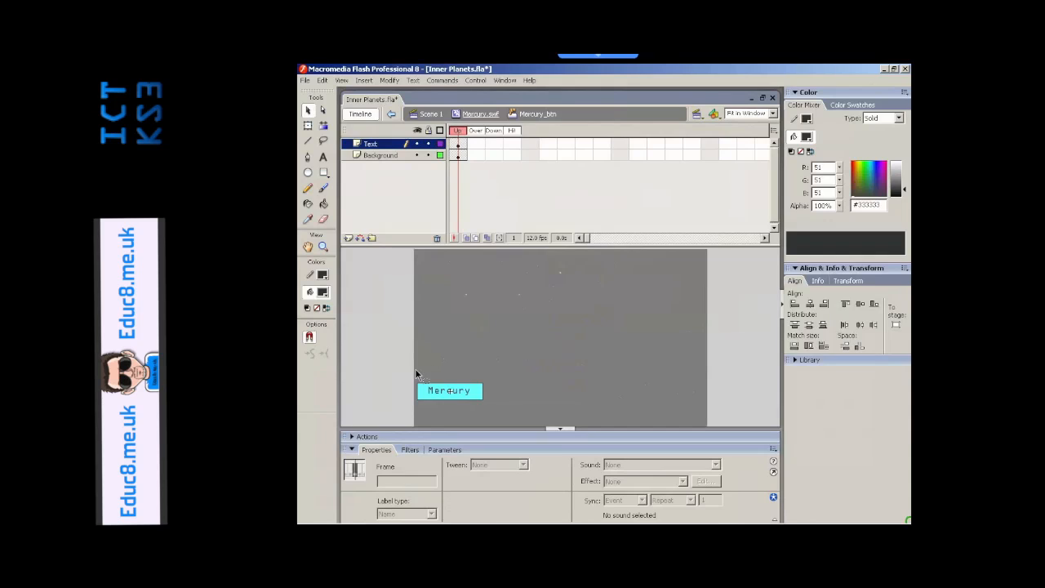
- Insert a frame in the Over state of both the Text and Background layers and compare the Up and Over states
{"action": "right_click", "coordinate": [476, 145]}
{"action": "left_click", "coordinate": [513, 165]}
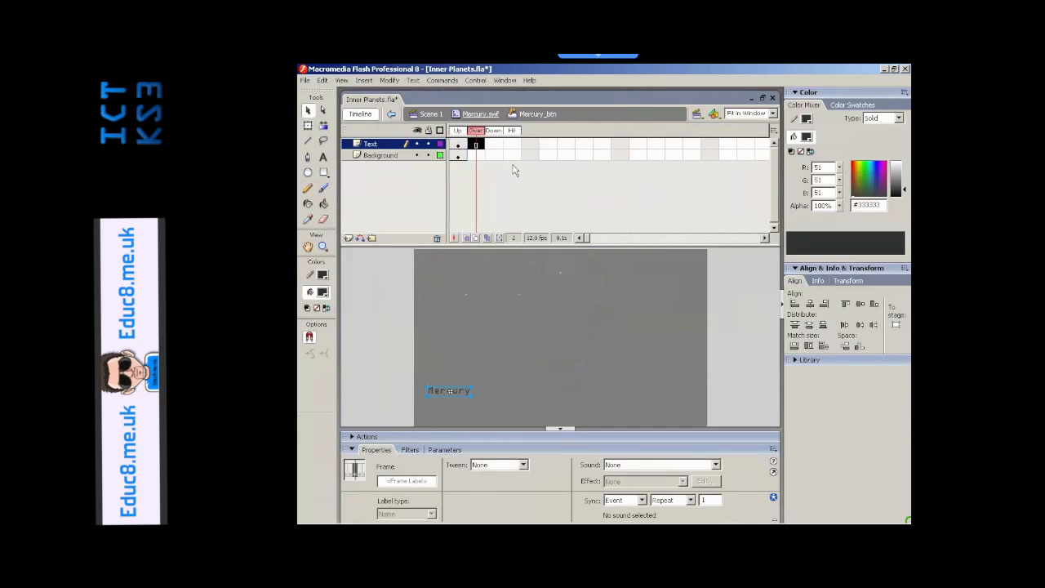
{"action": "left_click", "coordinate": [459, 144]}
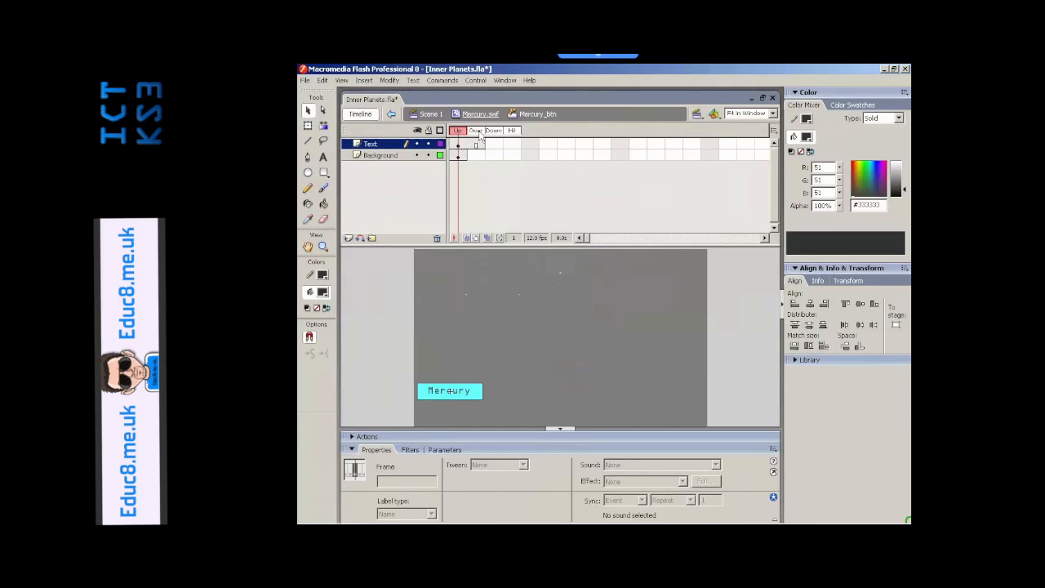
{"action": "left_click", "coordinate": [476, 143]}
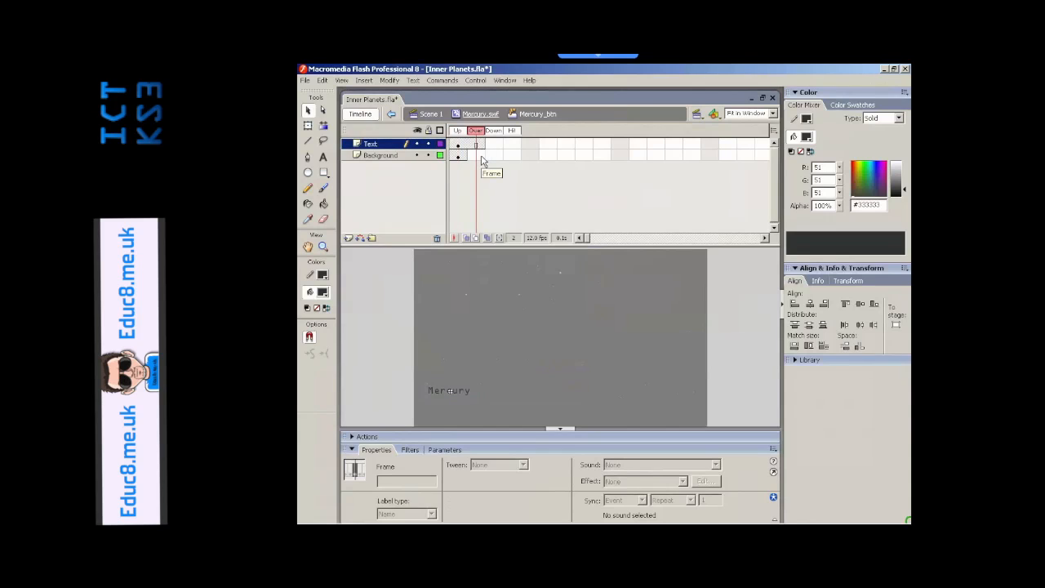
{"action": "right_click", "coordinate": [481, 156]}
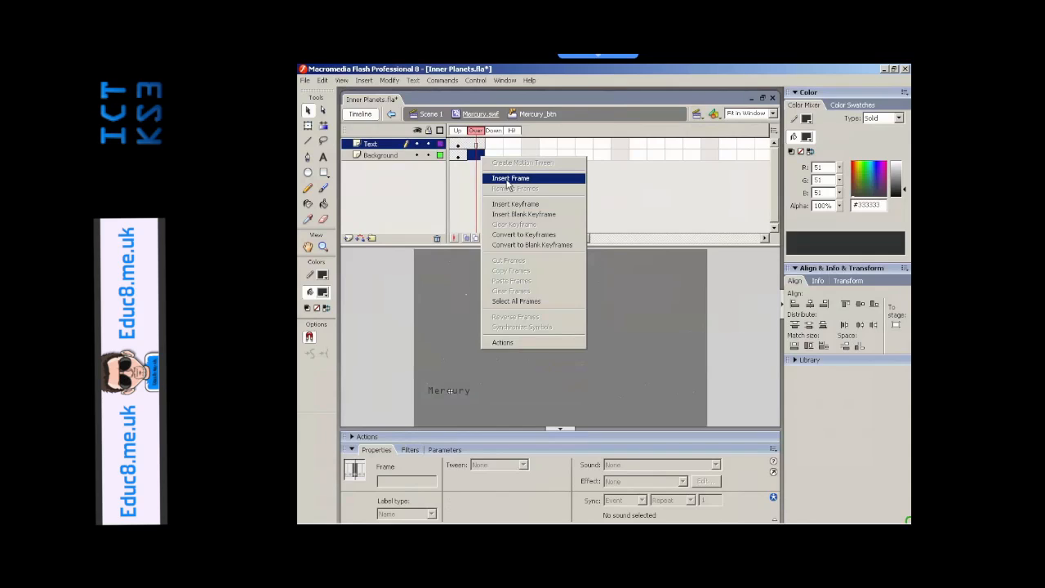
{"action": "left_click", "coordinate": [507, 185]}
{"action": "left_click", "coordinate": [462, 134]}
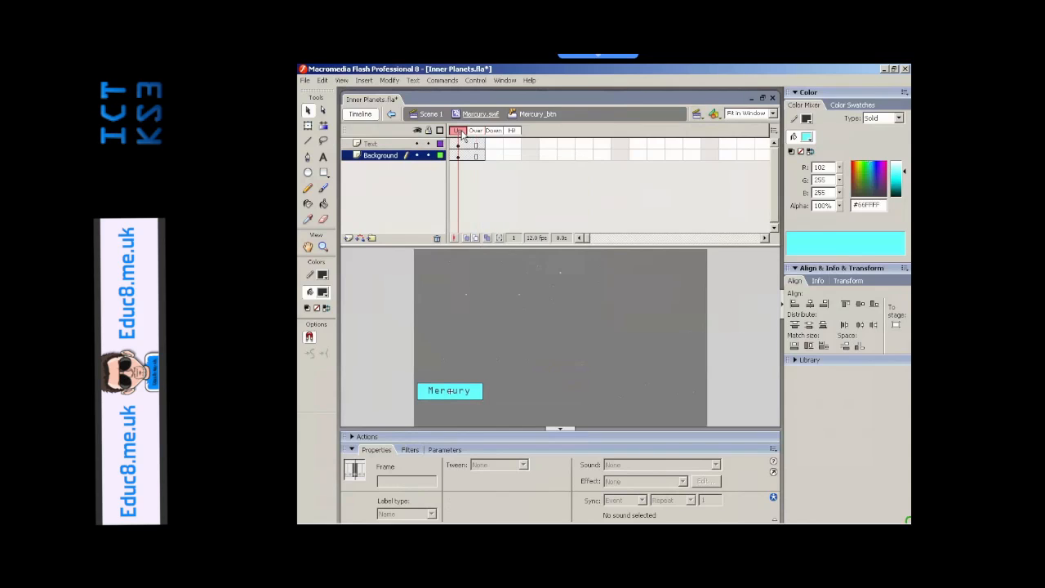
{"action": "left_click", "coordinate": [476, 134]}
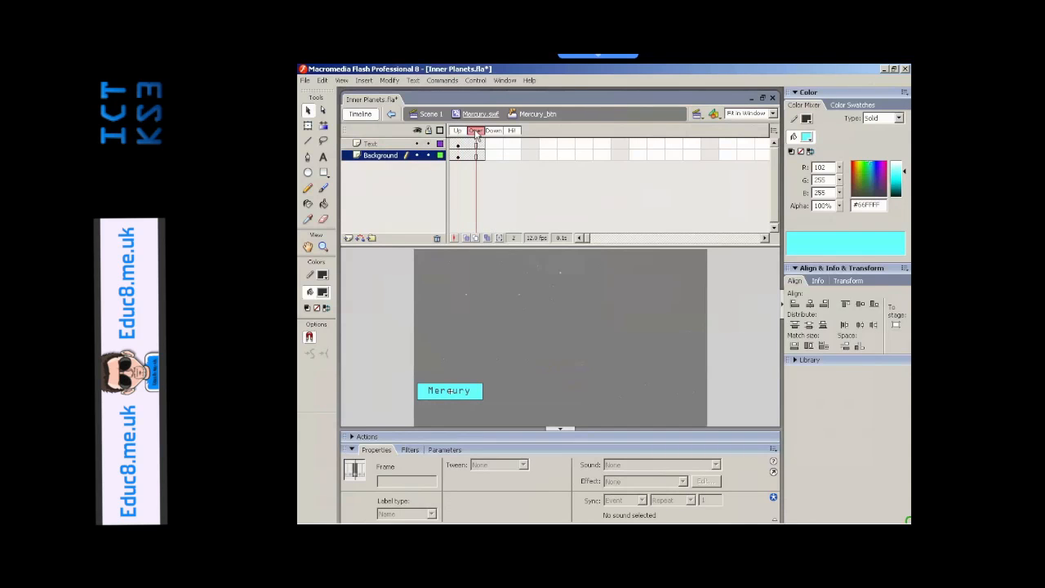
{"action": "left_click", "coordinate": [460, 133]}
{"action": "left_click", "coordinate": [475, 134]}
- Add a layer above Text and draw a #333333 rectangle about 1207 by 95 pixels below the Mercury button
{"action": "left_click", "coordinate": [348, 238]}
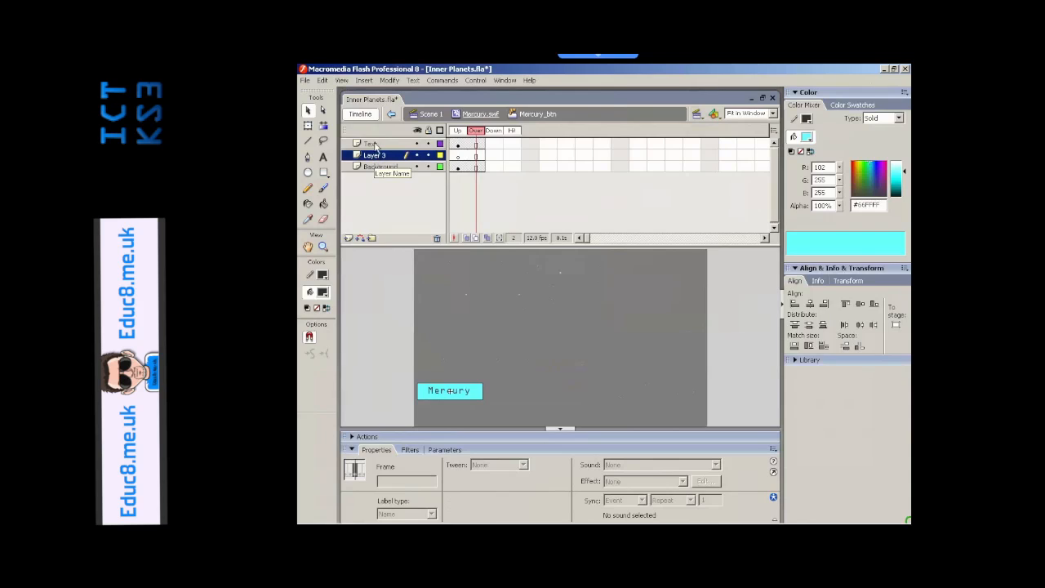
{"action": "left_click_drag", "start_coordinate": [376, 161], "coordinate": [376, 146]}
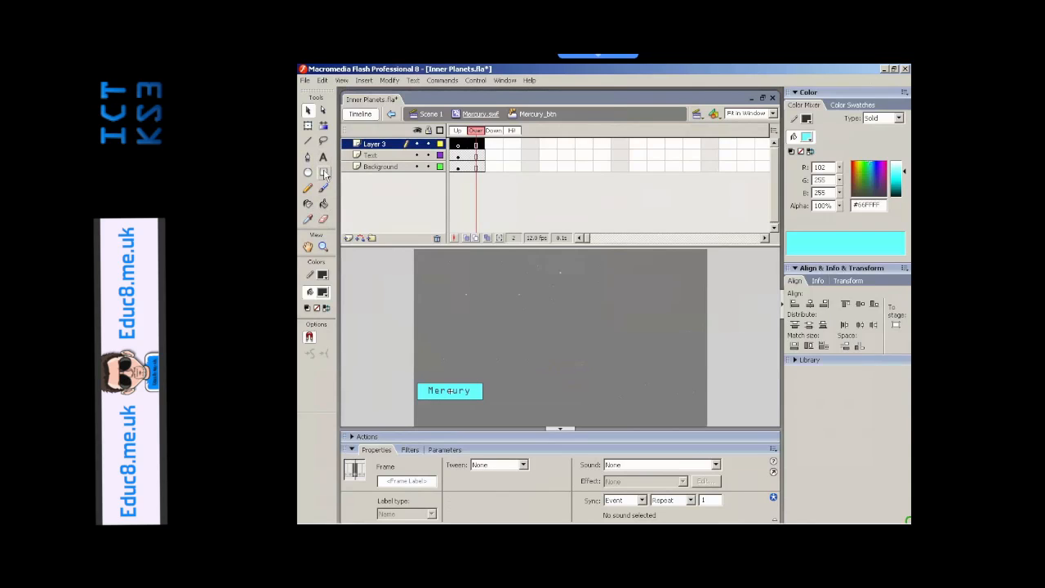
{"action": "left_click", "coordinate": [324, 174]}
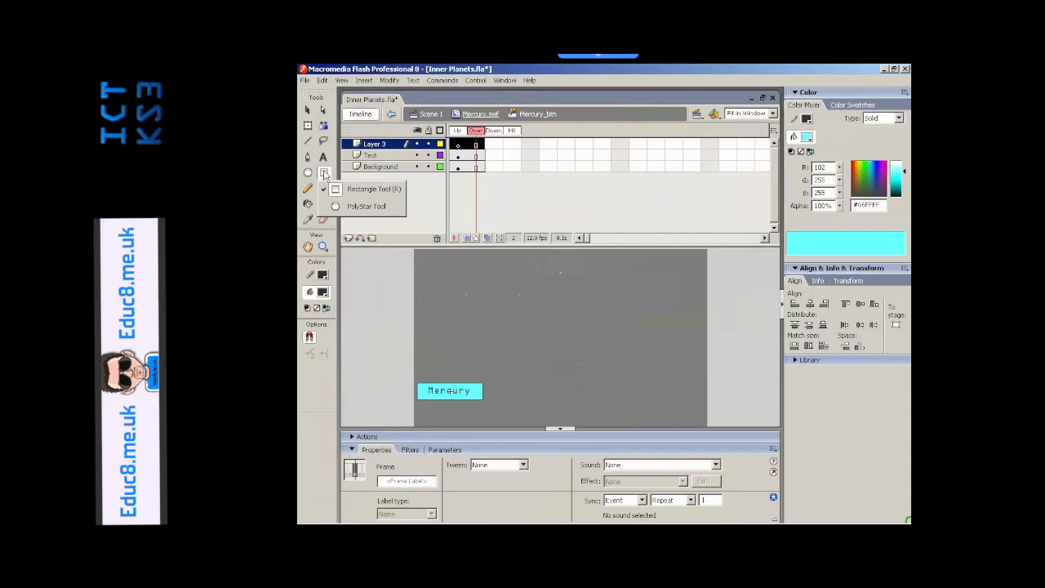
{"action": "left_click", "coordinate": [367, 188]}
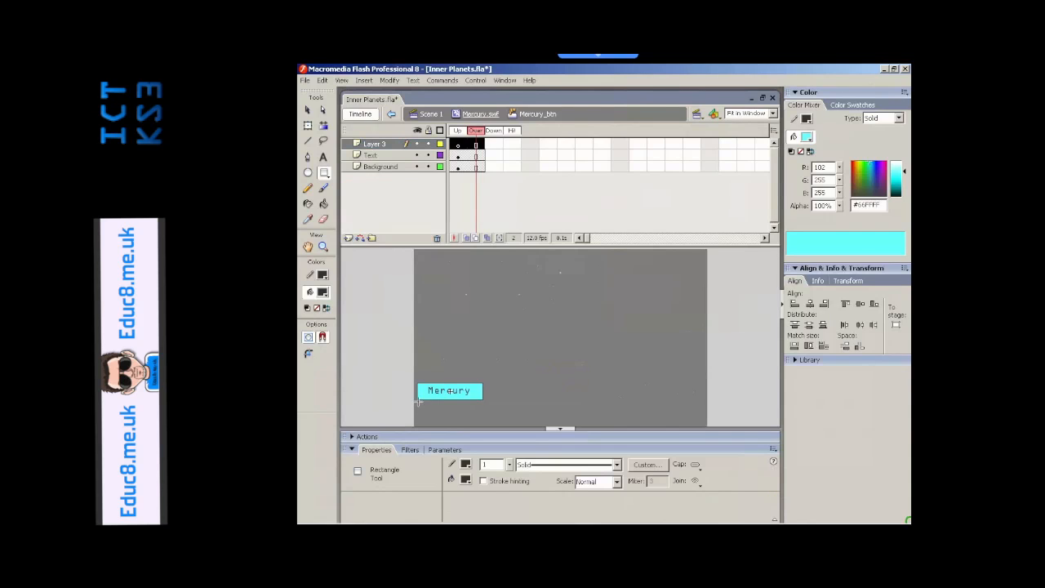
{"action": "left_click_drag", "start_coordinate": [418, 401], "coordinate": [701, 423]}
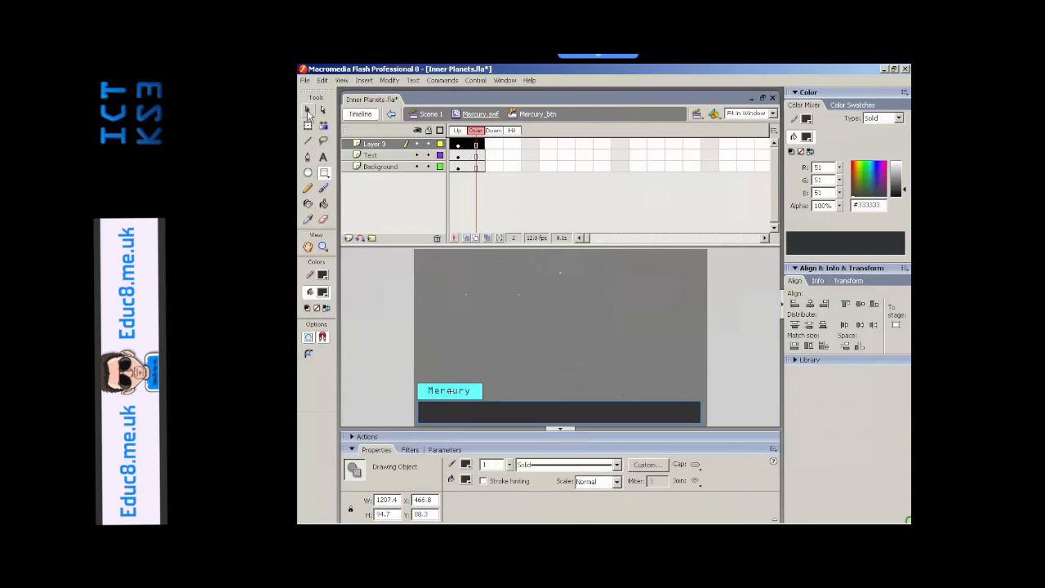
{"action": "left_click", "coordinate": [307, 110]}
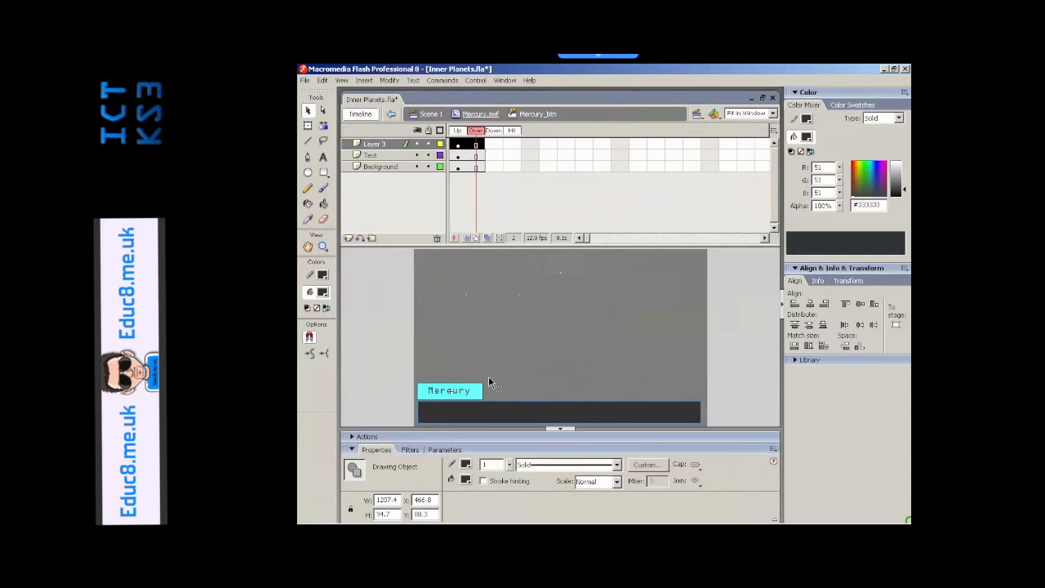
- Start a static text box at the left end of the dark bar and set its font size to 20
{"action": "left_click", "coordinate": [324, 159]}
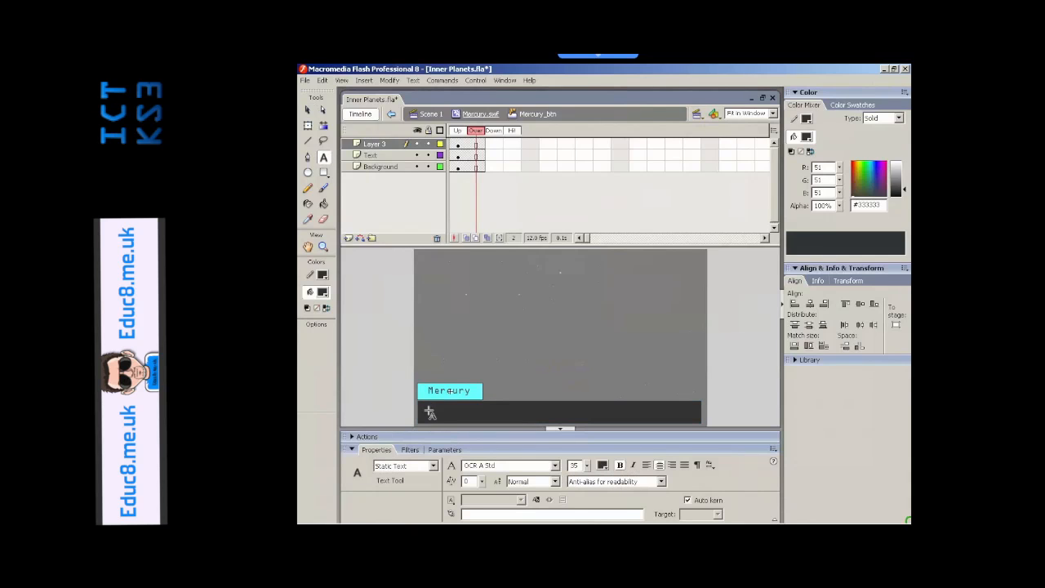
{"action": "left_click", "coordinate": [424, 412]}
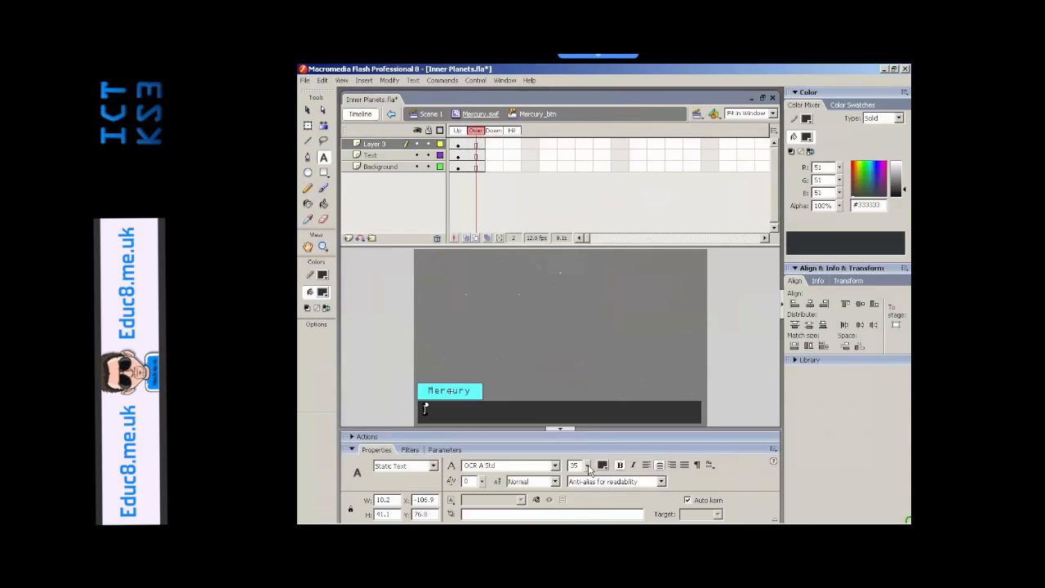
{"action": "left_click_drag", "start_coordinate": [586, 466], "coordinate": [585, 477]}
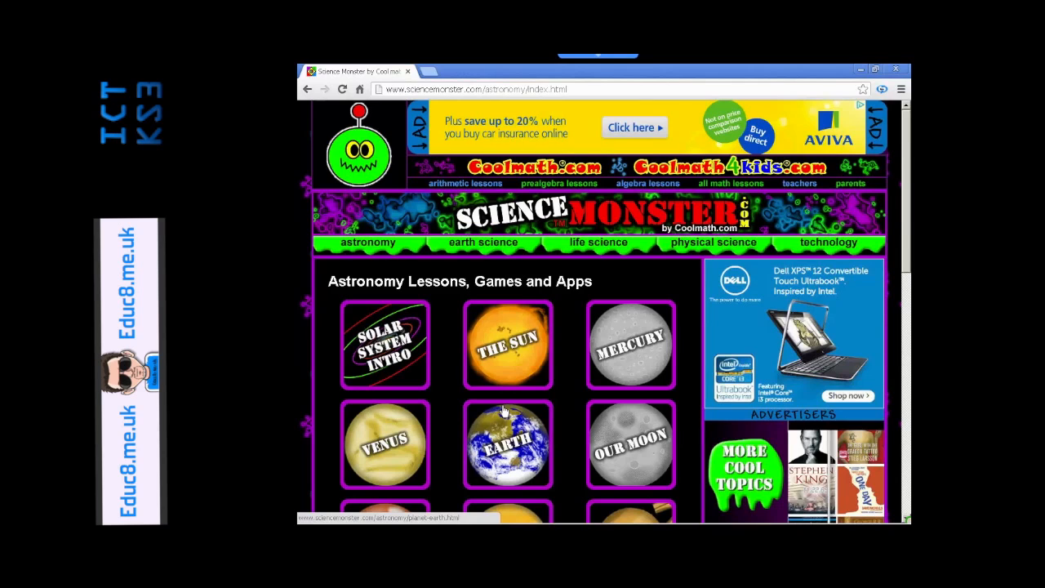
- Look up Mercury's average distance from the Sun on Science Monster and enter "Average distance from the Sun: 57900000 kms" in the Flash text box
{"action": "left_click", "coordinate": [631, 364]}
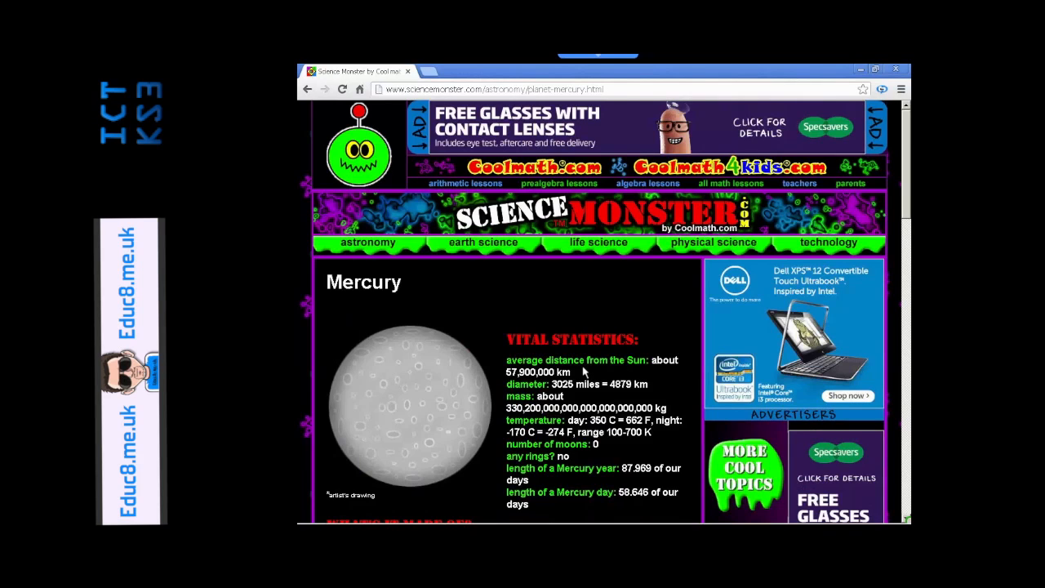
{"action": "key", "text": "alt+Tab"}
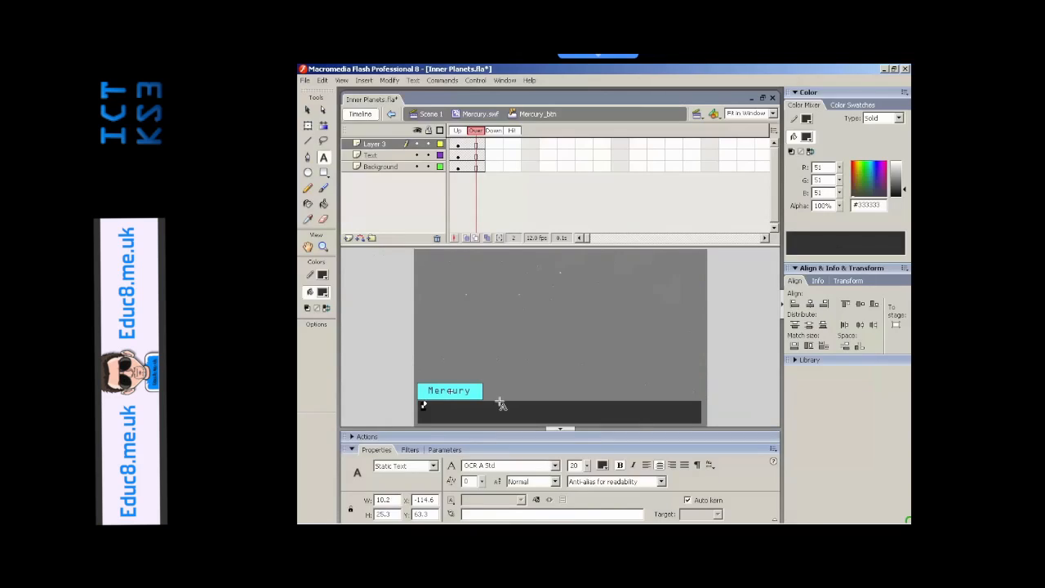
{"action": "type", "text": "Average distance from the Sun:"}
{"action": "key", "text": "alt+Tab"}
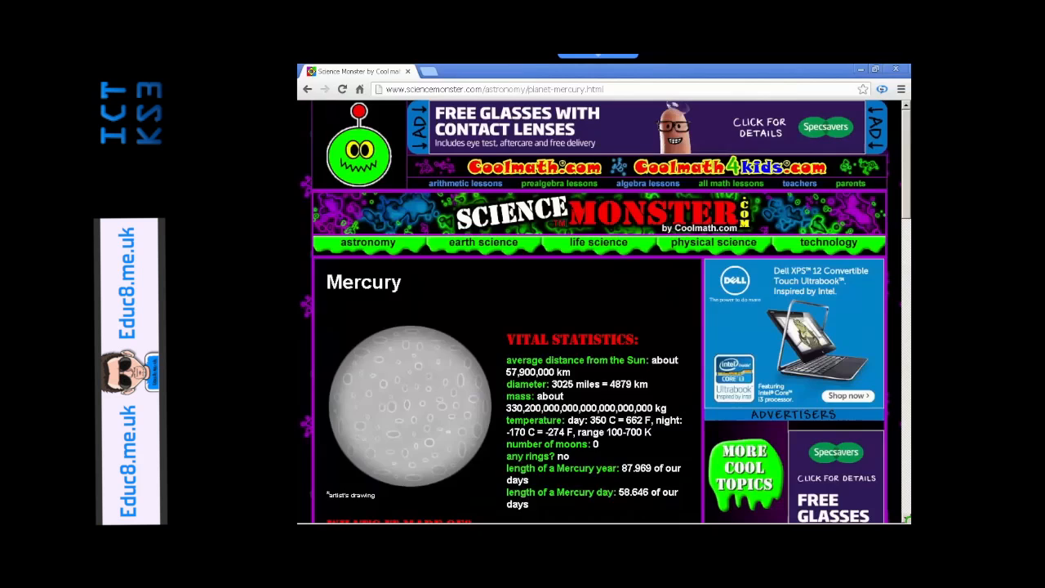
{"action": "key", "text": "alt+Tab"}
{"action": "type", "text": "57900000 kms"}
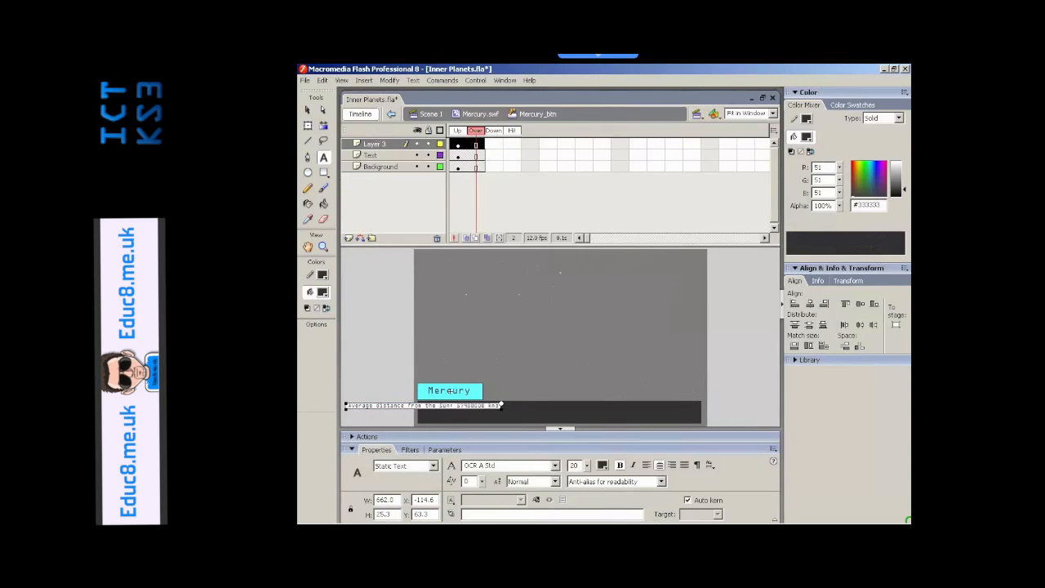
- Move the distance text onto the left end of the dark bar and colour it #66FFFF to match the Mercury button
{"action": "left_click", "coordinate": [310, 110]}
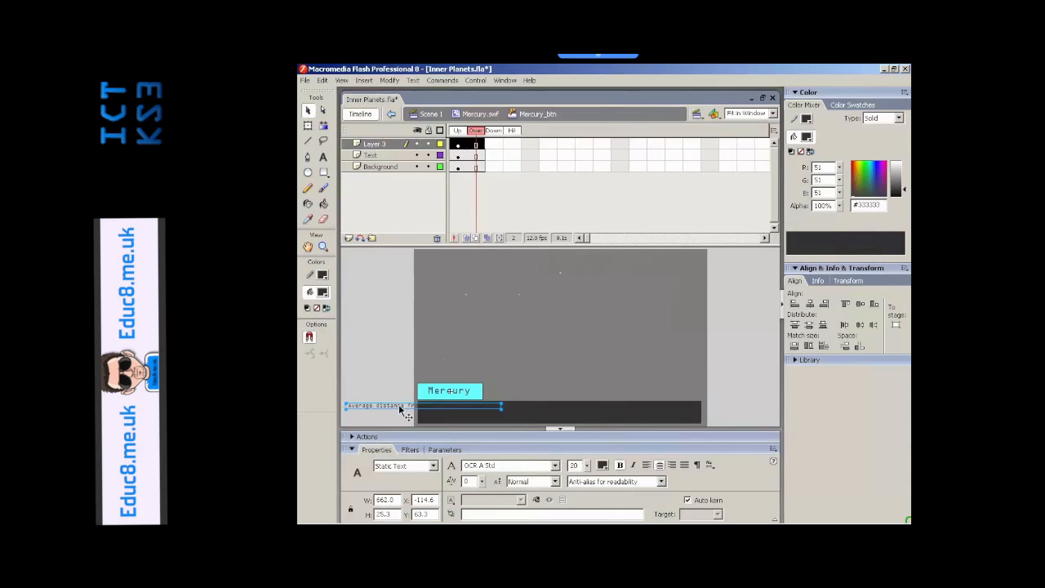
{"action": "mouse_move", "coordinate": [464, 410]}
{"action": "left_mouse_down"}
{"action": "mouse_move", "coordinate": [487, 414]}
{"action": "mouse_move", "coordinate": [465, 409]}
{"action": "left_mouse_up"}
{"action": "left_click", "coordinate": [603, 465]}
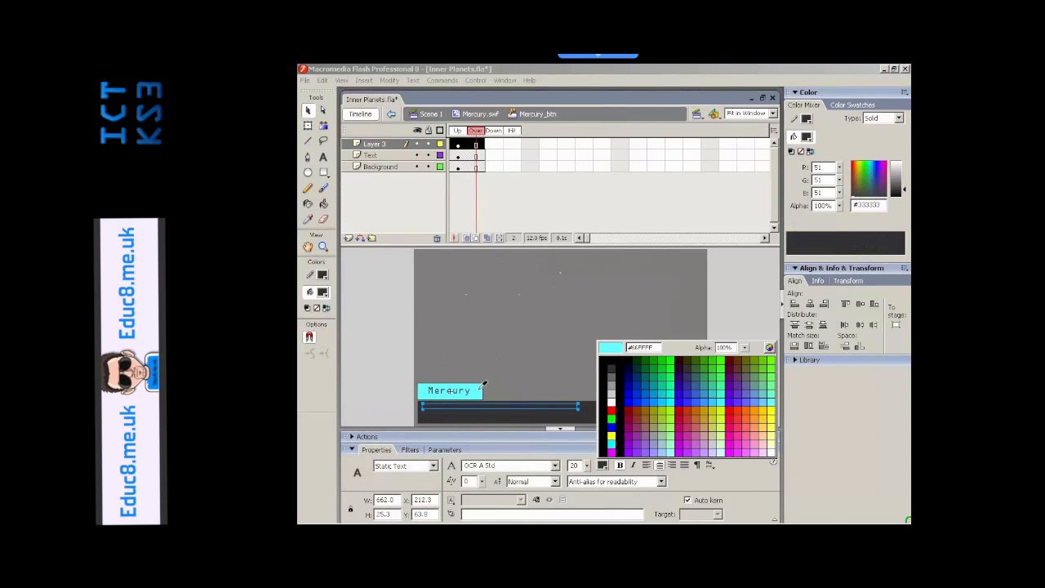
{"action": "left_click", "coordinate": [483, 387]}
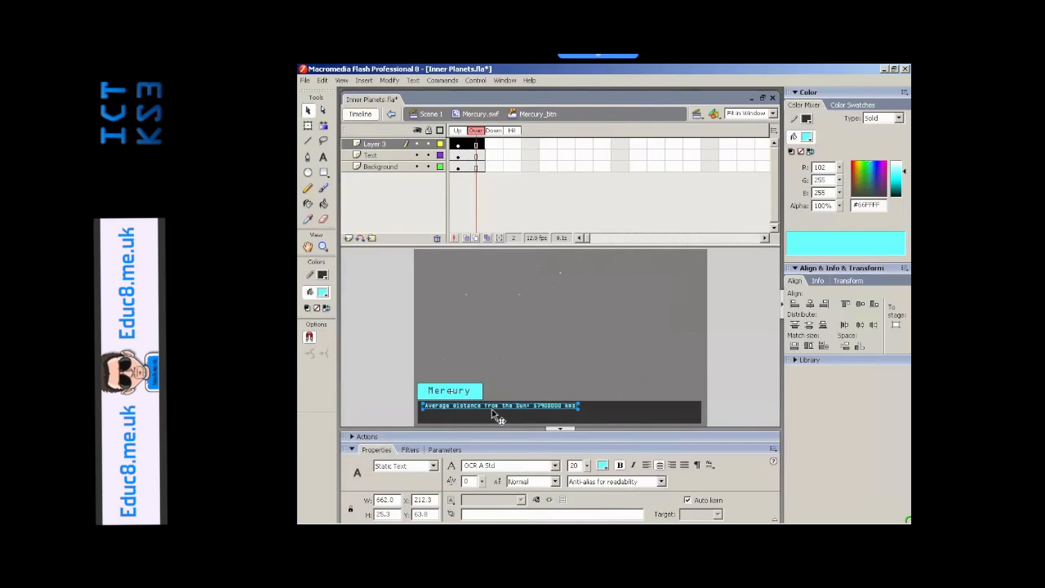
- Move Layer 3's keyframe from the Up state to the Over state and compare the two states
{"action": "left_click", "coordinate": [460, 132]}
{"action": "left_click", "coordinate": [495, 350]}
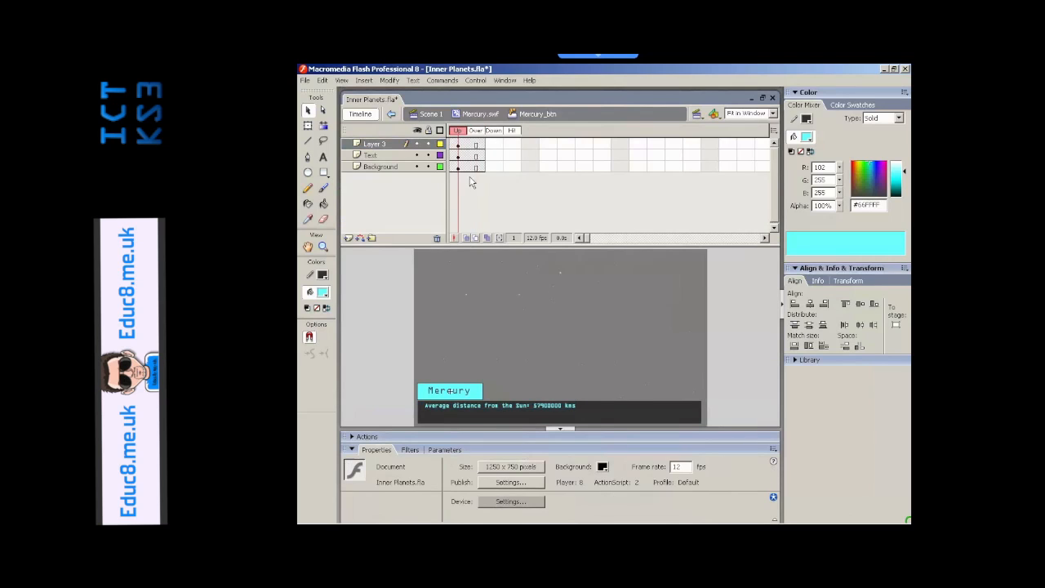
{"action": "left_click", "coordinate": [465, 145]}
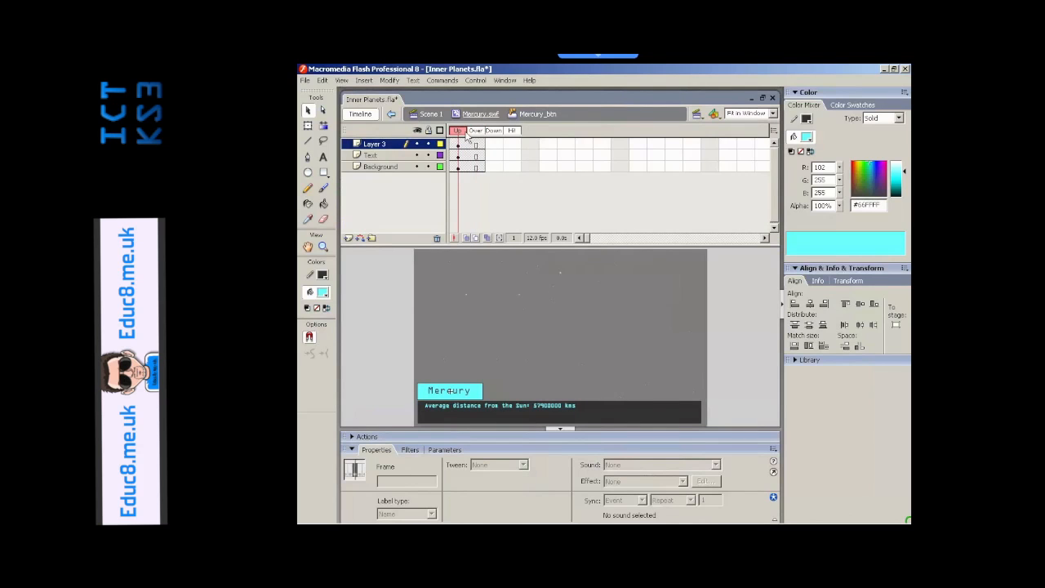
{"action": "left_click", "coordinate": [477, 132]}
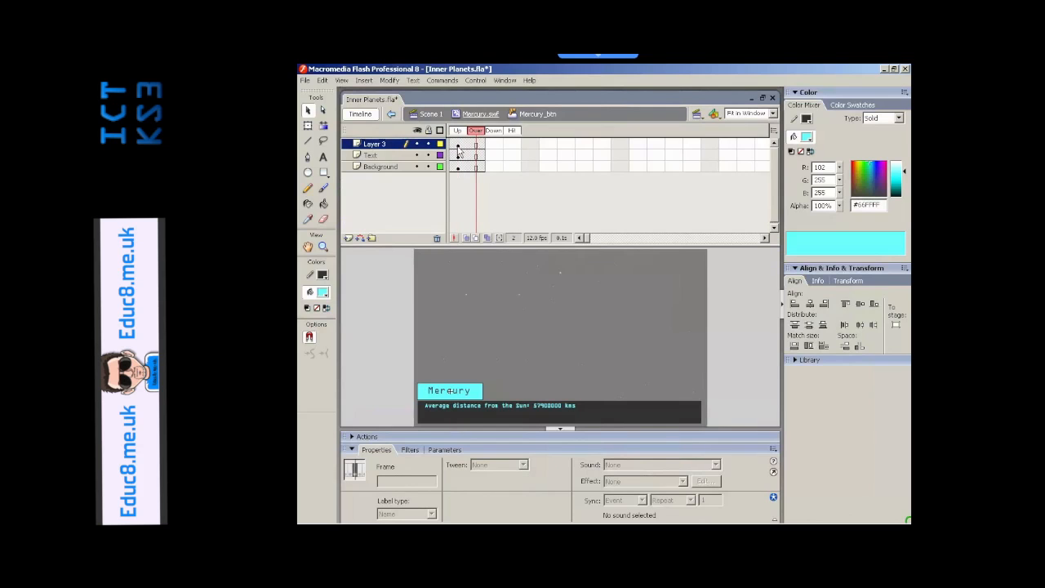
{"action": "left_click", "coordinate": [458, 147]}
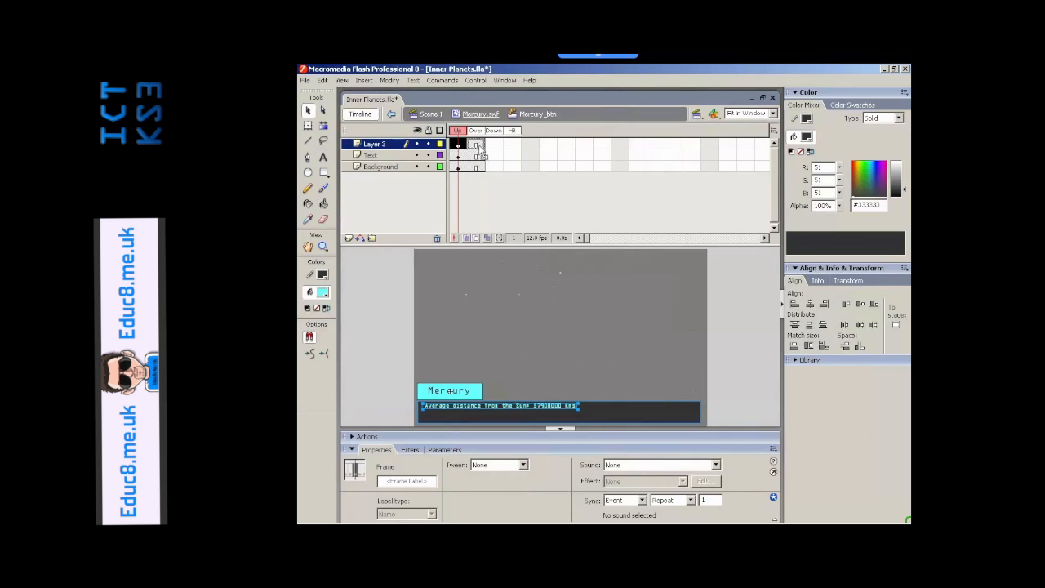
{"action": "left_click", "coordinate": [477, 147]}
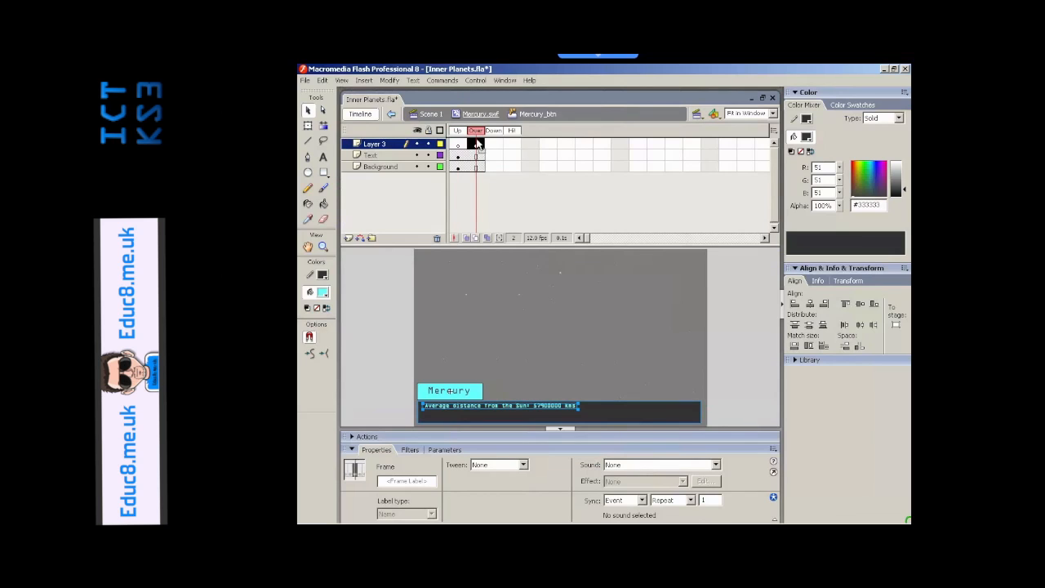
{"action": "left_click", "coordinate": [457, 132]}
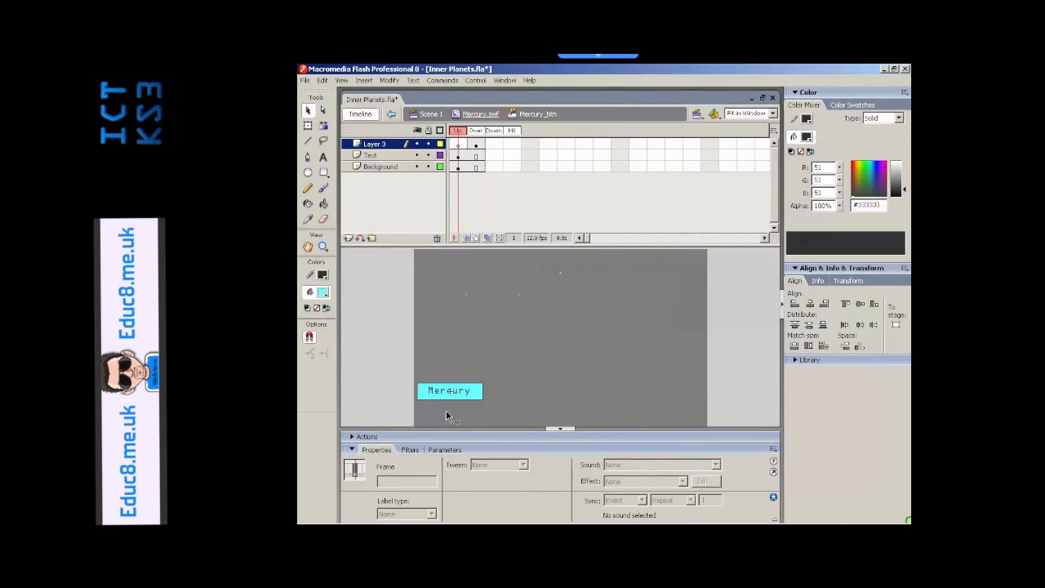
{"action": "left_click", "coordinate": [476, 133]}
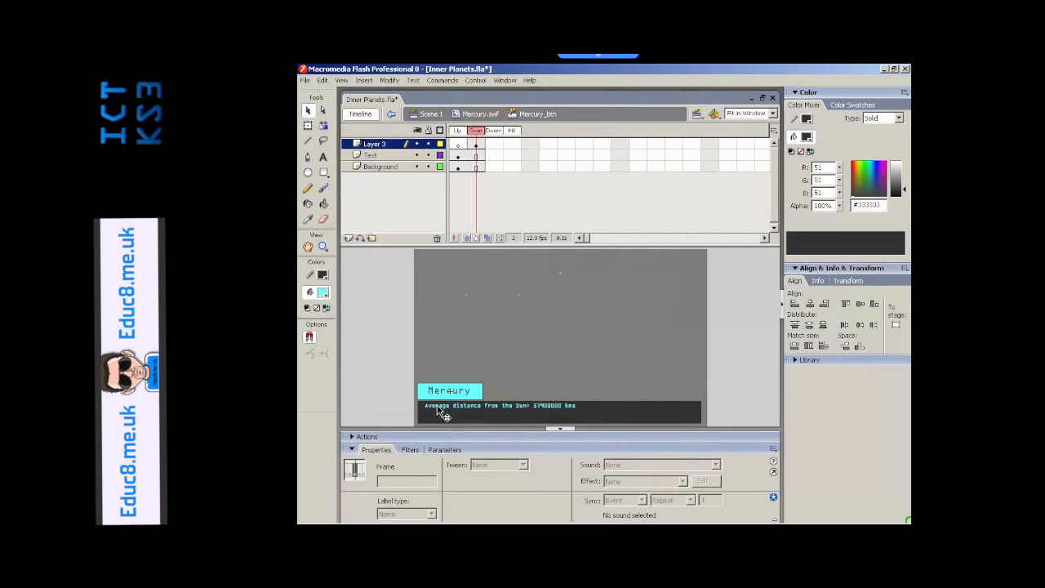
- Rename Layer 3 as Info
{"action": "double_click", "coordinate": [375, 145]}
{"action": "type", "text": "Info"}
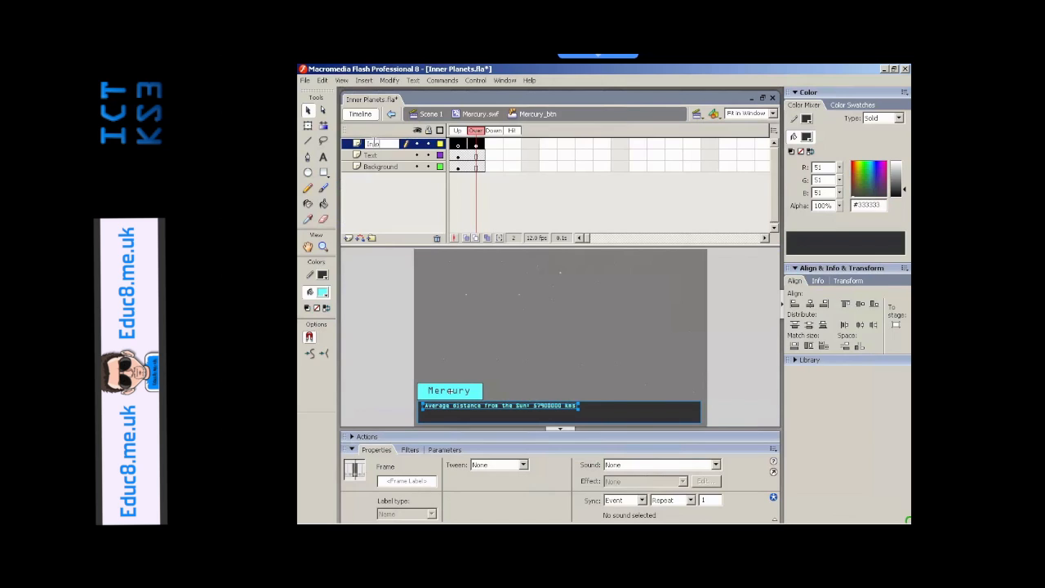
{"action": "key", "text": "Return"}
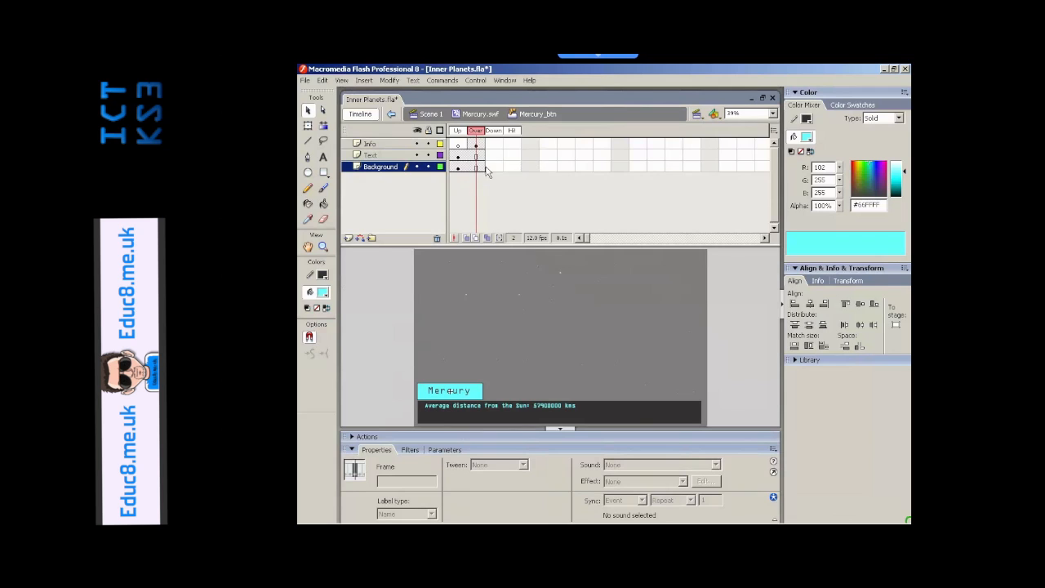
- Convert the Background layer's Hit frame to a keyframe and compare the button's Up and Over states
{"action": "left_click", "coordinate": [511, 157]}
{"action": "left_click", "coordinate": [511, 168]}
{"action": "right_click", "coordinate": [511, 168]}
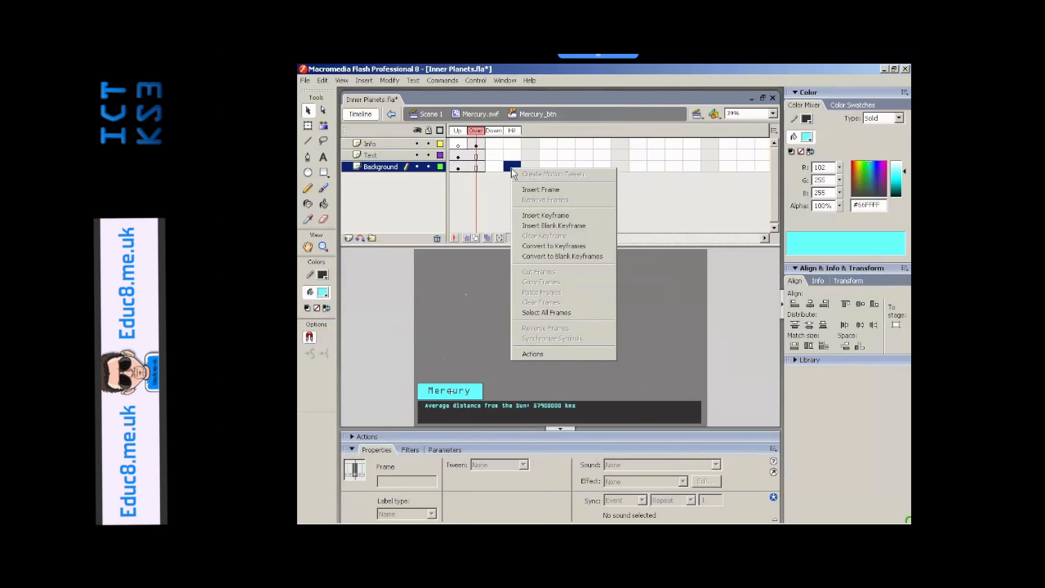
{"action": "left_click", "coordinate": [548, 248]}
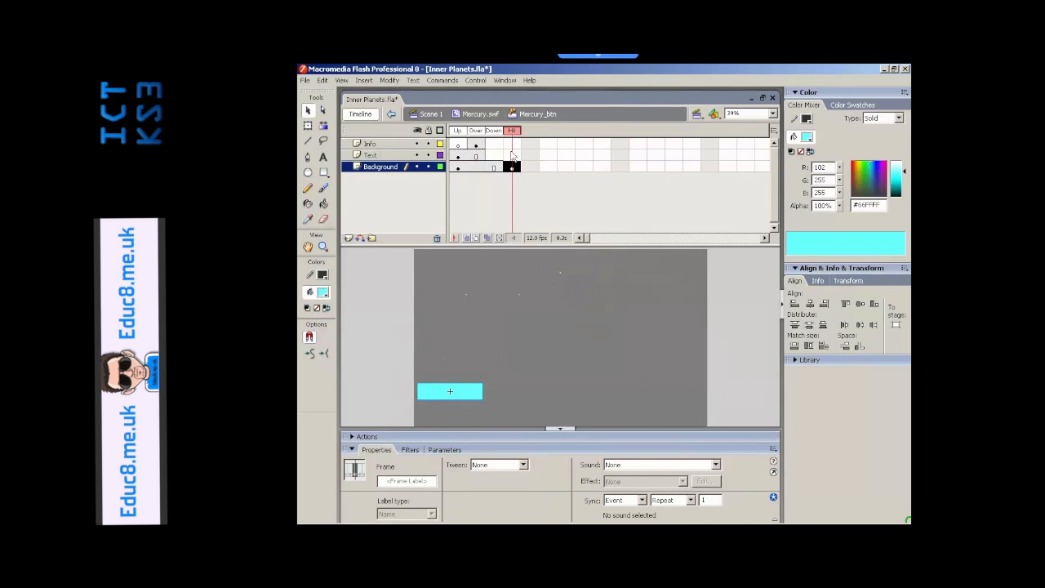
{"action": "left_click_drag", "start_coordinate": [493, 135], "coordinate": [458, 138]}
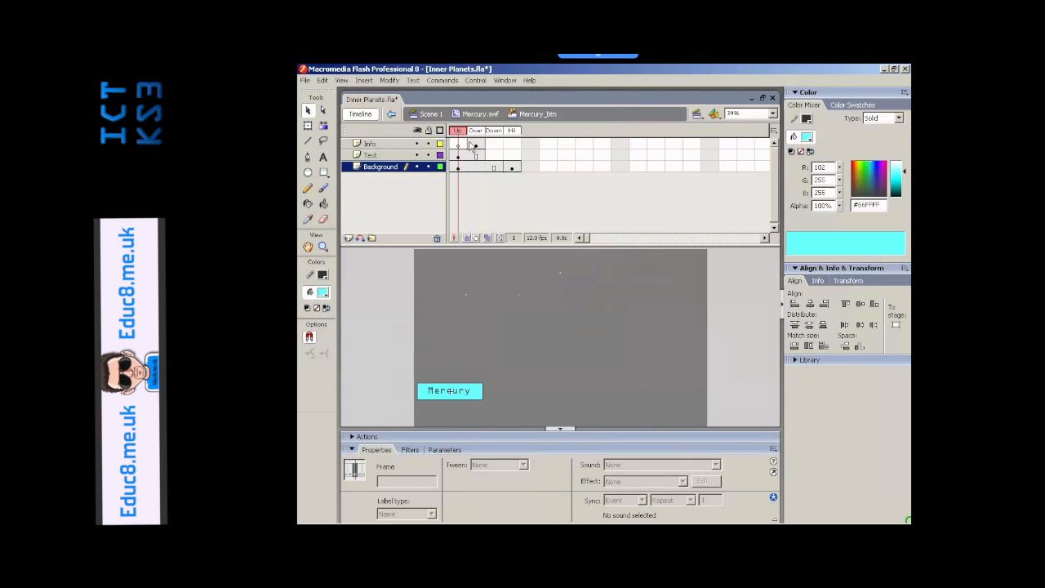
{"action": "left_click", "coordinate": [482, 136]}
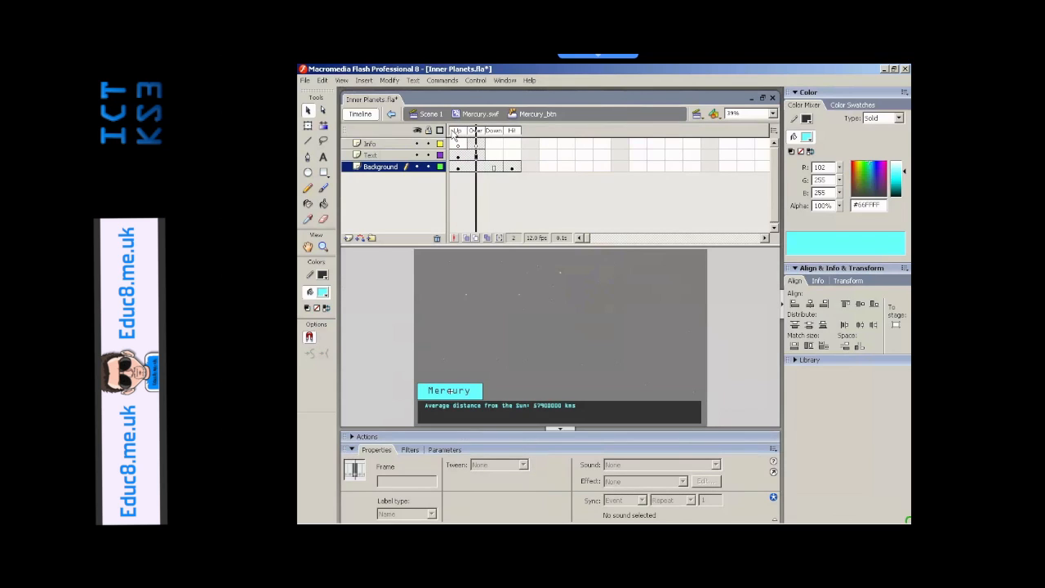
{"action": "left_click", "coordinate": [455, 135]}
{"action": "left_click", "coordinate": [480, 136]}
{"action": "left_click_drag", "start_coordinate": [457, 136], "coordinate": [479, 133]}
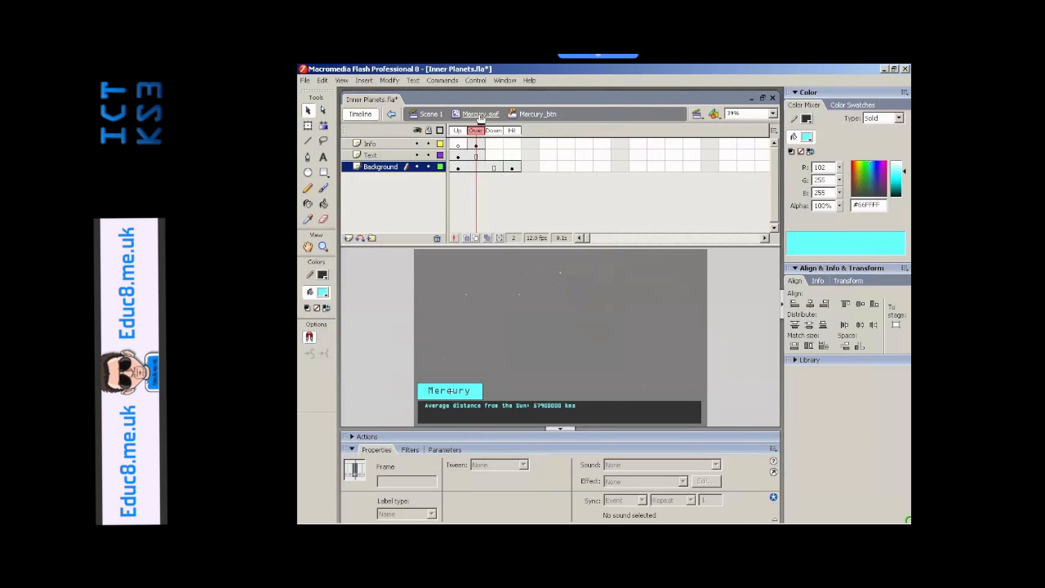
- Return to the Mercury.swf movie clip and open the actions of the Mercury button instance
{"action": "left_click", "coordinate": [480, 115]}
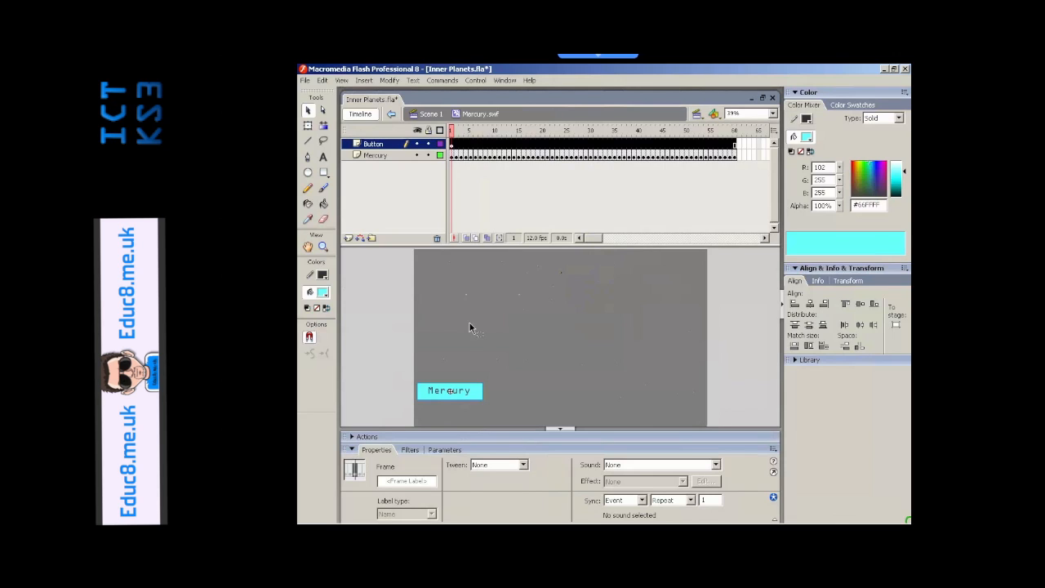
{"action": "left_click", "coordinate": [480, 398]}
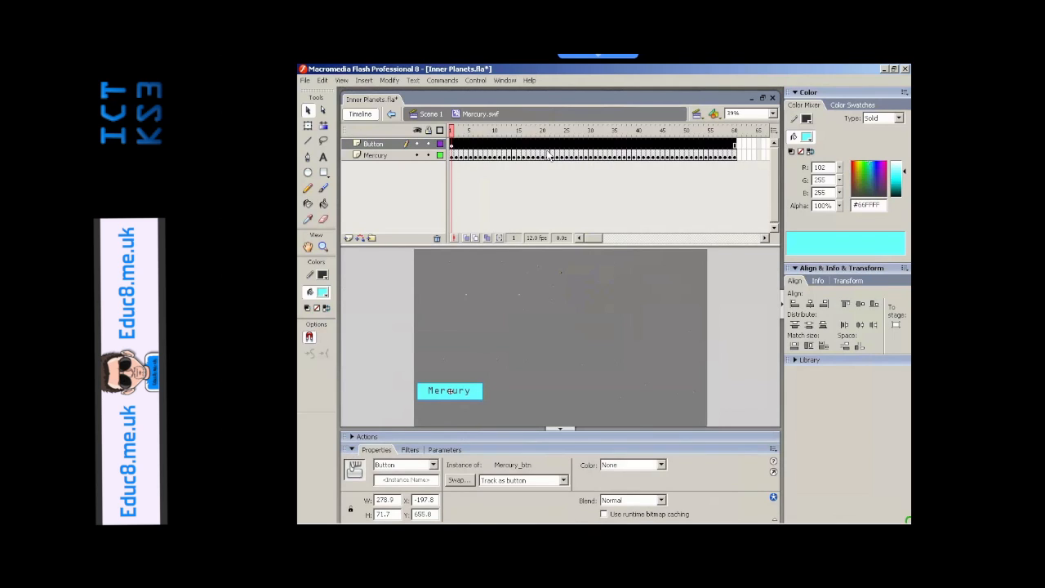
{"action": "left_click", "coordinate": [365, 438]}
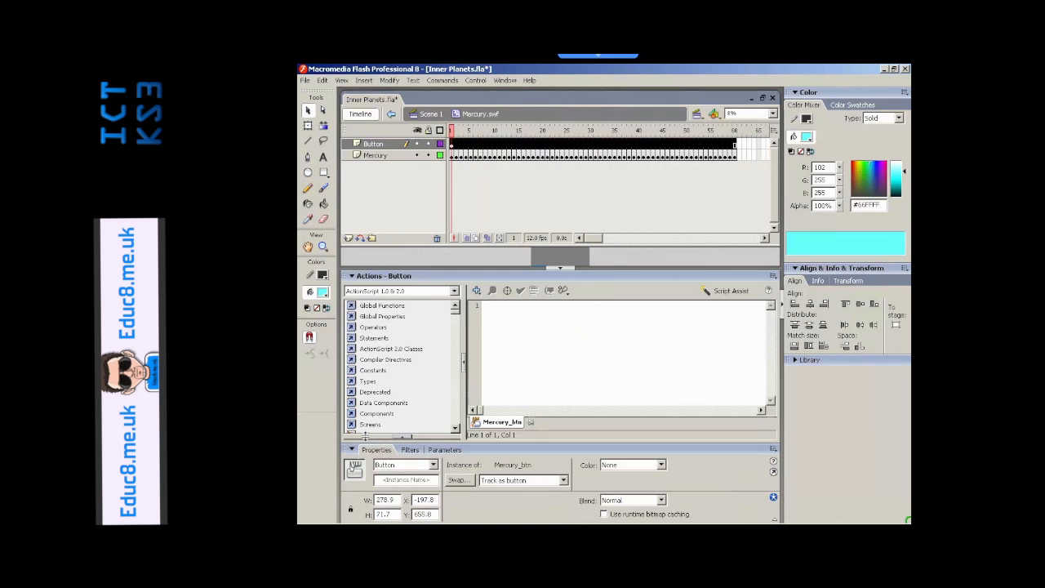
- Add an on (rollOver) handler containing stop(); to the Mercury button's script
{"action": "left_click", "coordinate": [478, 292]}
{"action": "mouse_move", "coordinate": [502, 308]}
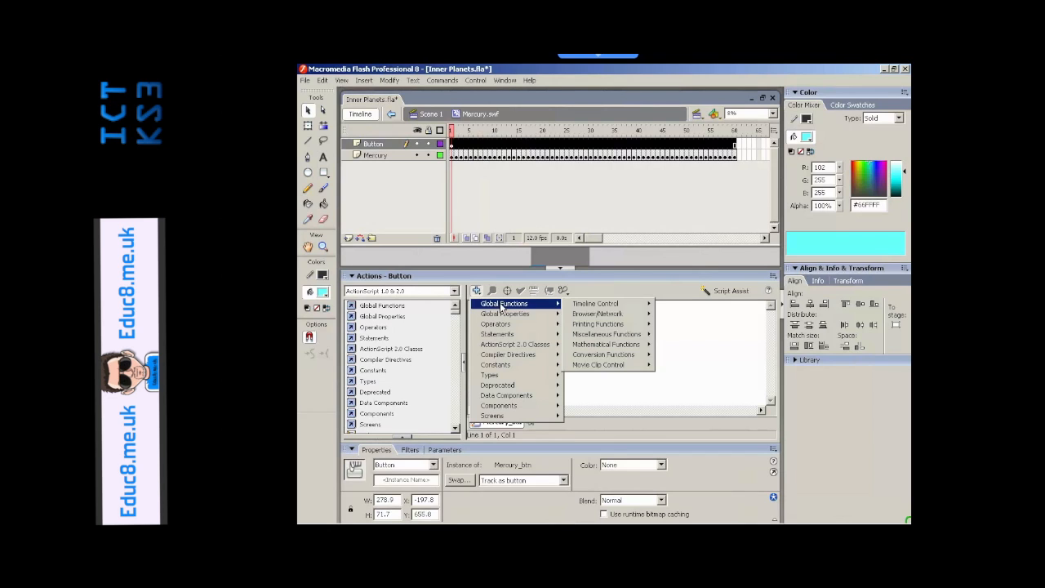
{"action": "mouse_move", "coordinate": [597, 369]}
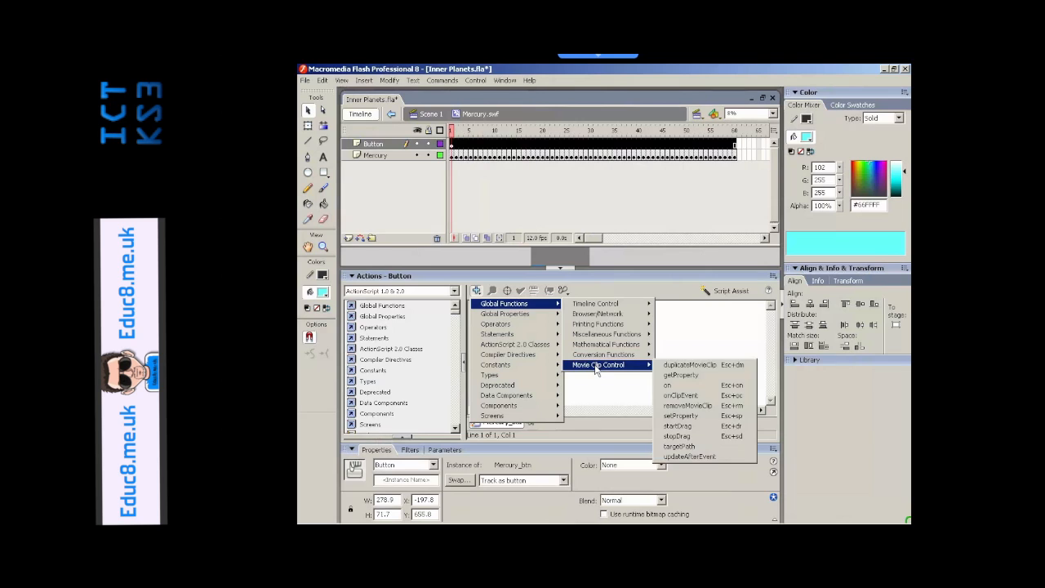
{"action": "left_click", "coordinate": [685, 390]}
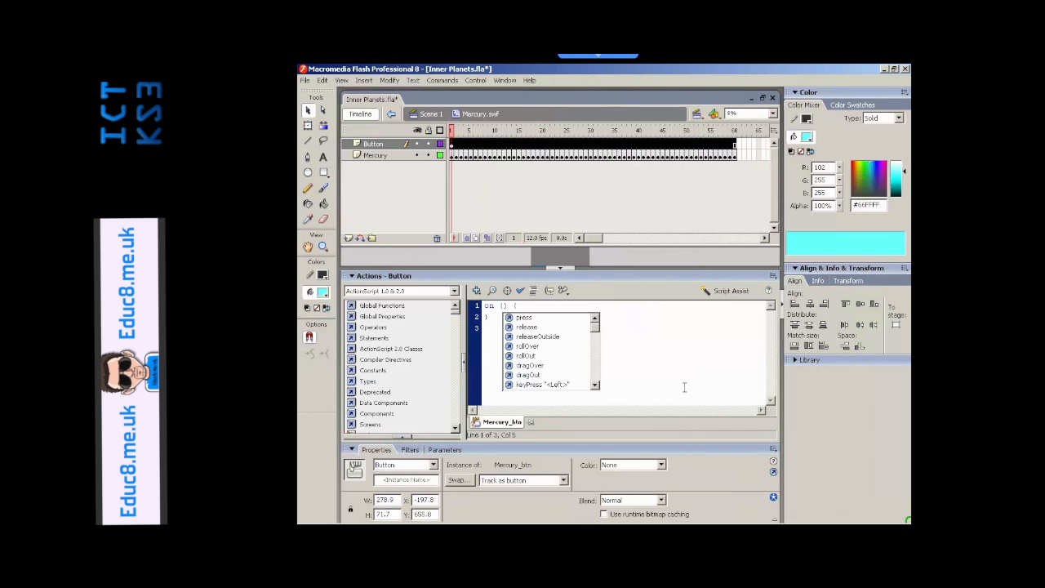
{"action": "double_click", "coordinate": [528, 346]}
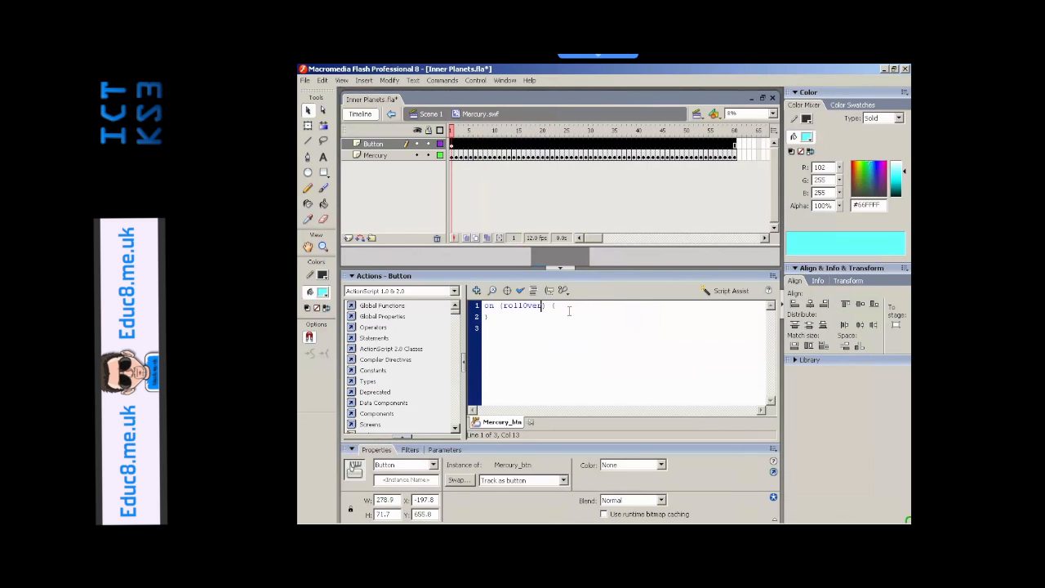
{"action": "left_click", "coordinate": [477, 291]}
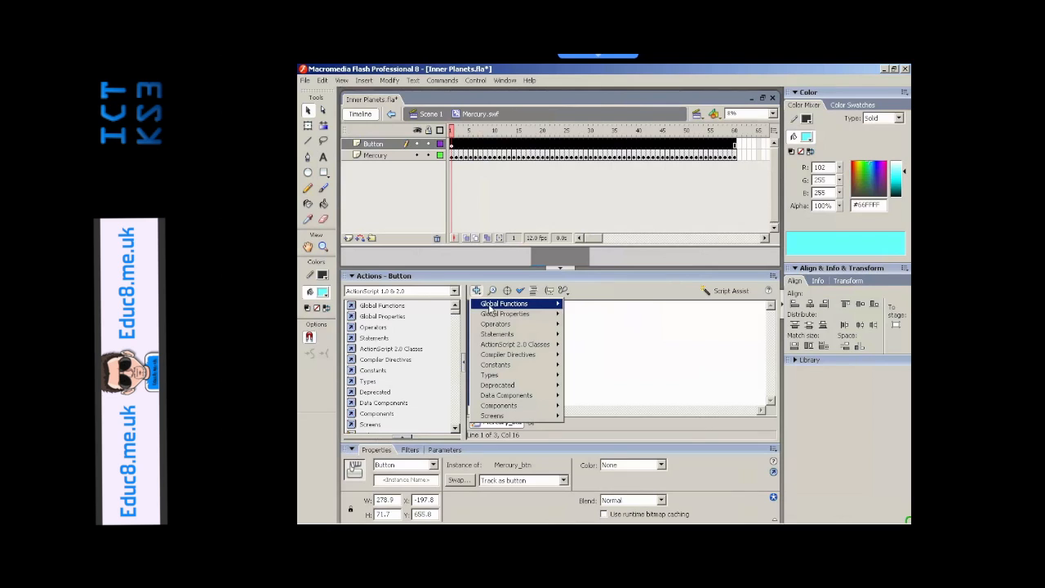
{"action": "mouse_move", "coordinate": [492, 309]}
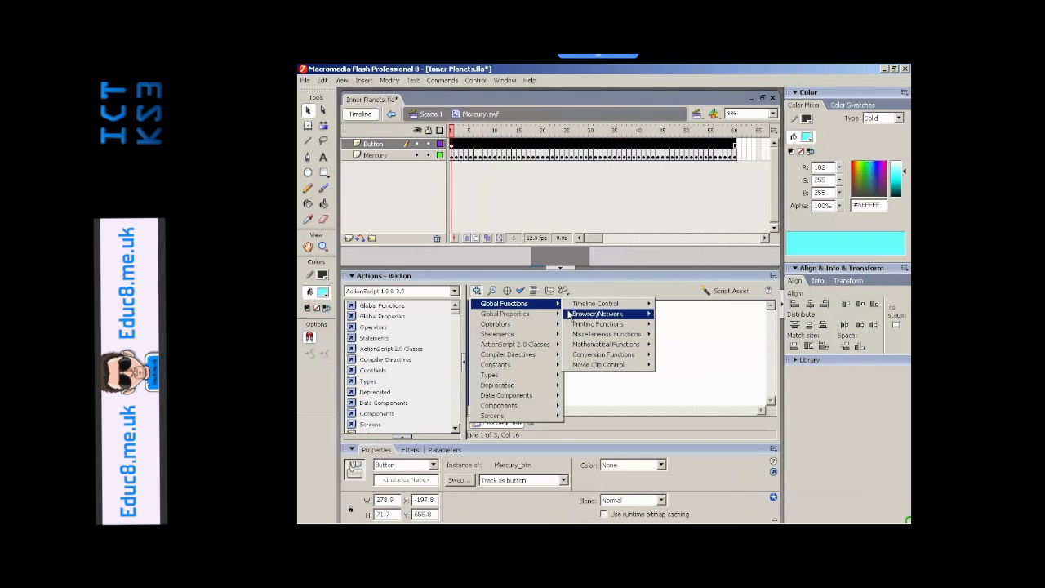
{"action": "mouse_move", "coordinate": [584, 307]}
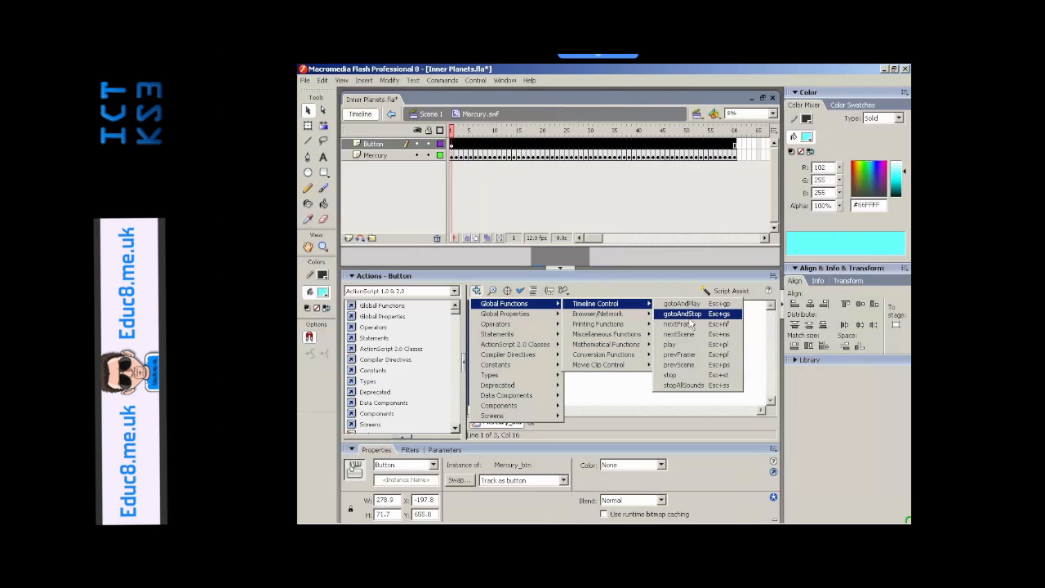
{"action": "left_click", "coordinate": [670, 374]}
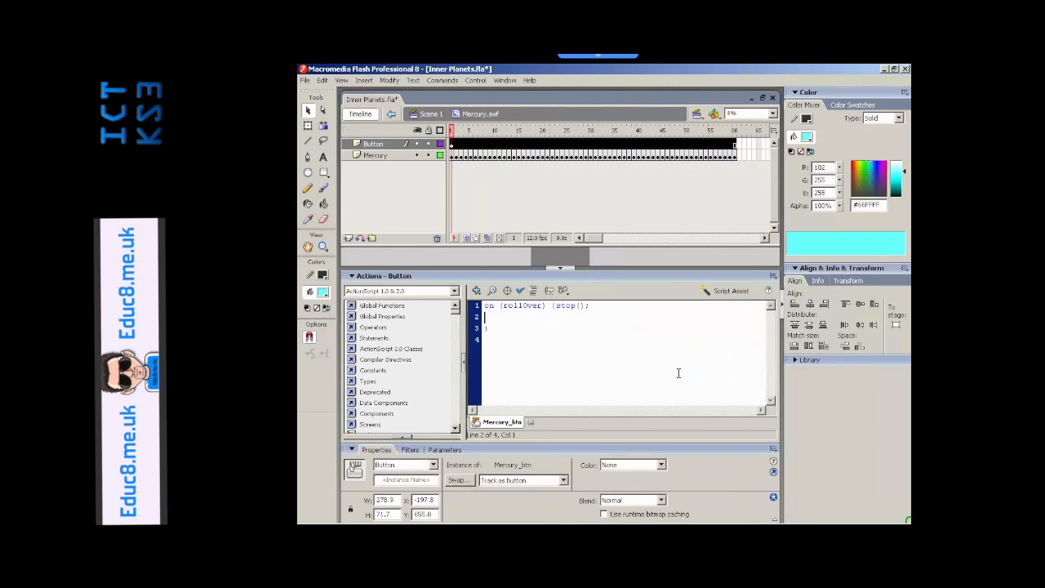
- Add an on (rollOut) handler containing play(); below the rollOver handler in the Mercury button's script
{"action": "left_click", "coordinate": [490, 342]}
{"action": "left_click", "coordinate": [477, 292]}
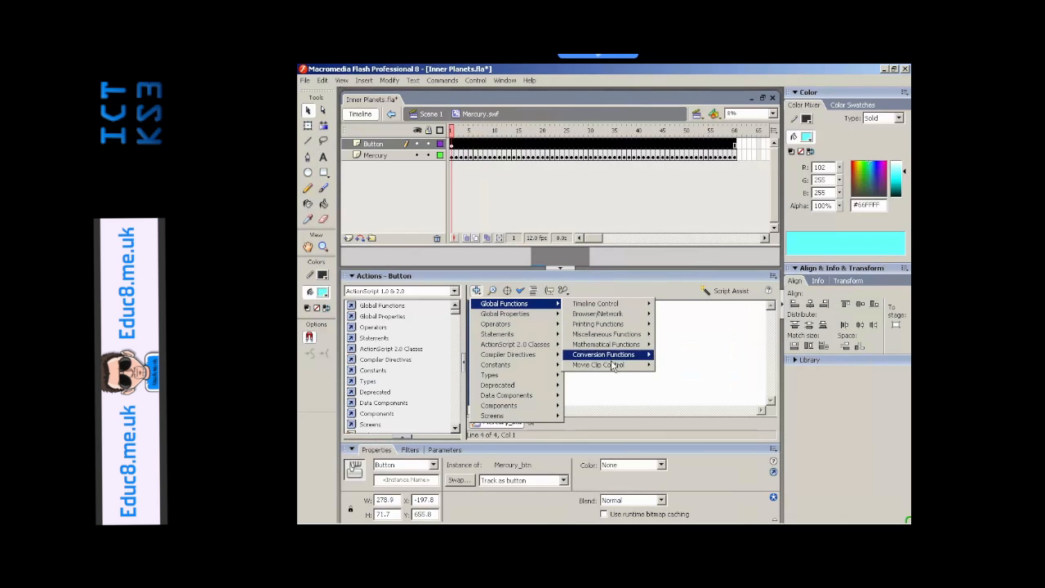
{"action": "mouse_move", "coordinate": [611, 368]}
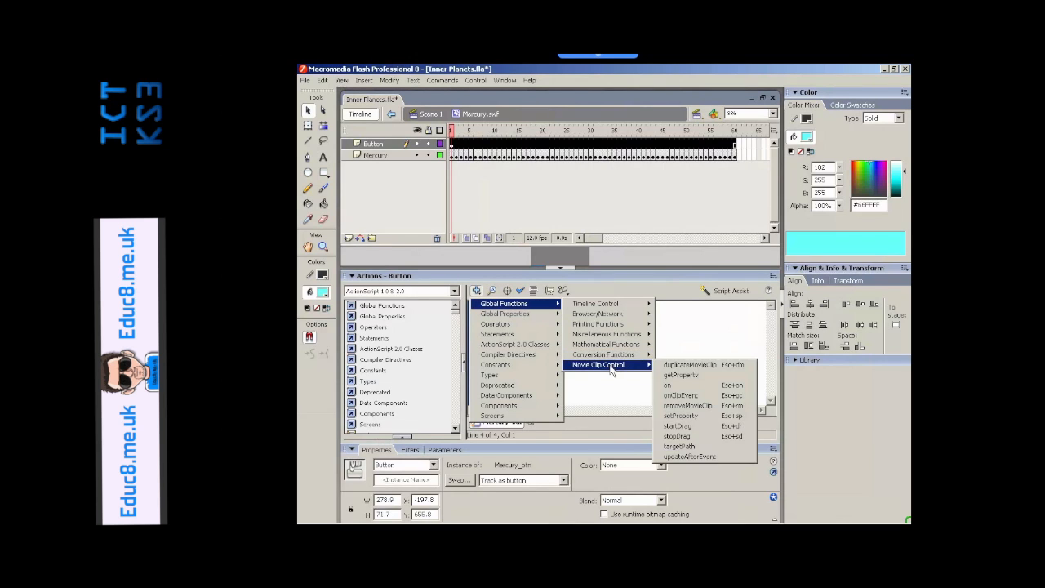
{"action": "left_click", "coordinate": [694, 387]}
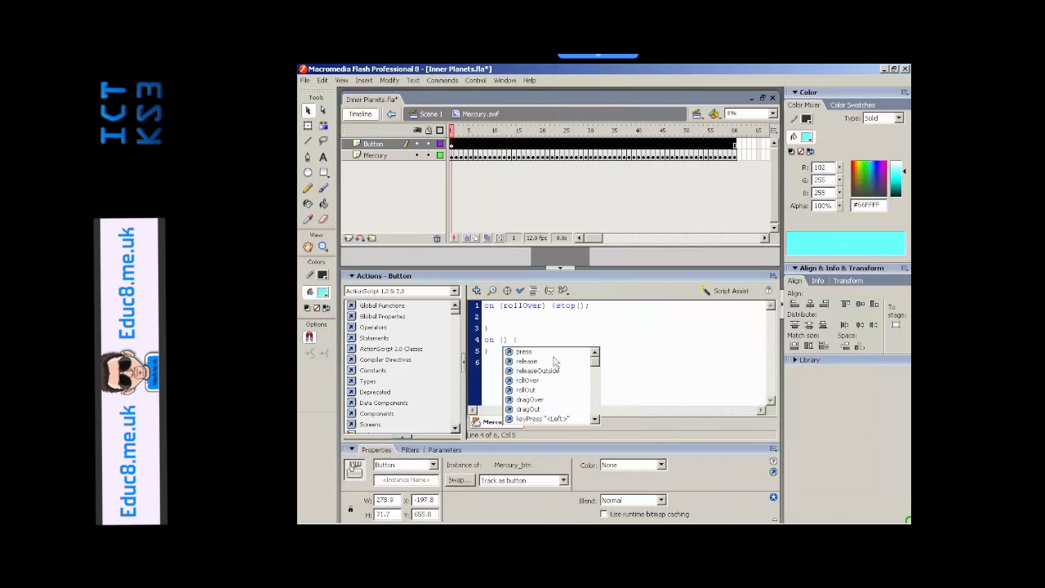
{"action": "double_click", "coordinate": [527, 390]}
{"action": "left_click", "coordinate": [557, 341]}
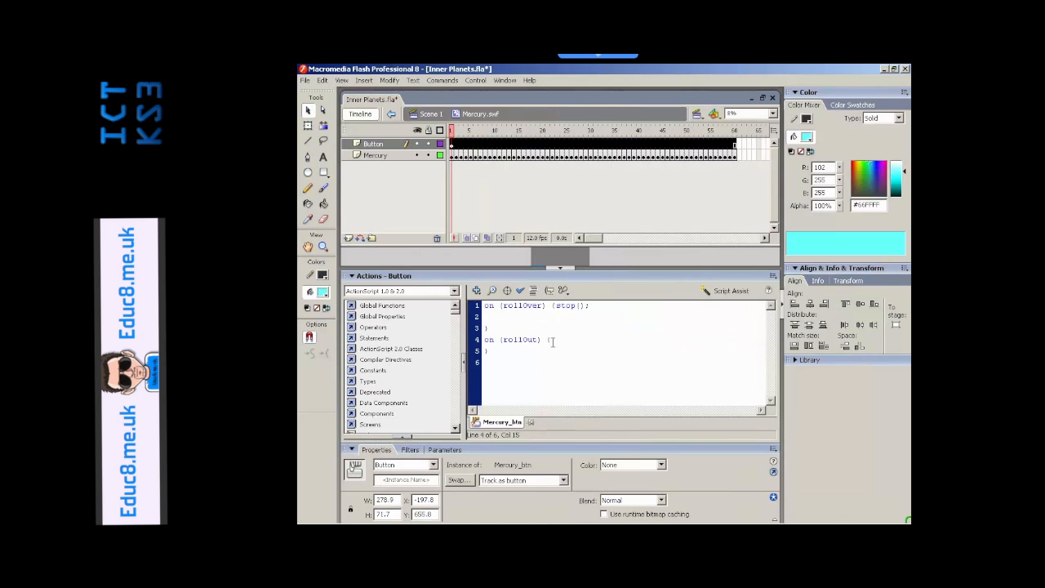
{"action": "left_click", "coordinate": [477, 290]}
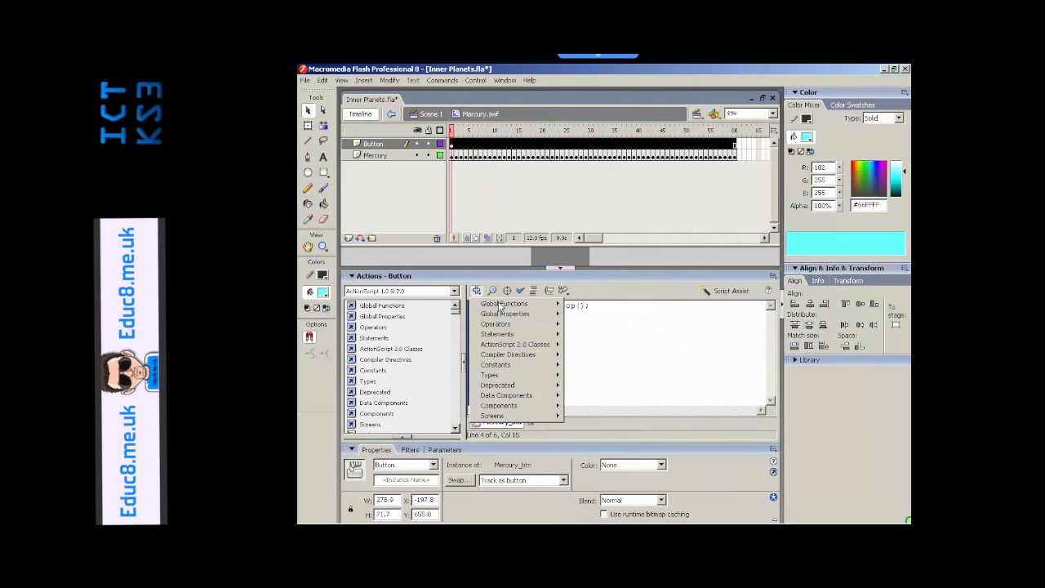
{"action": "mouse_move", "coordinate": [503, 304]}
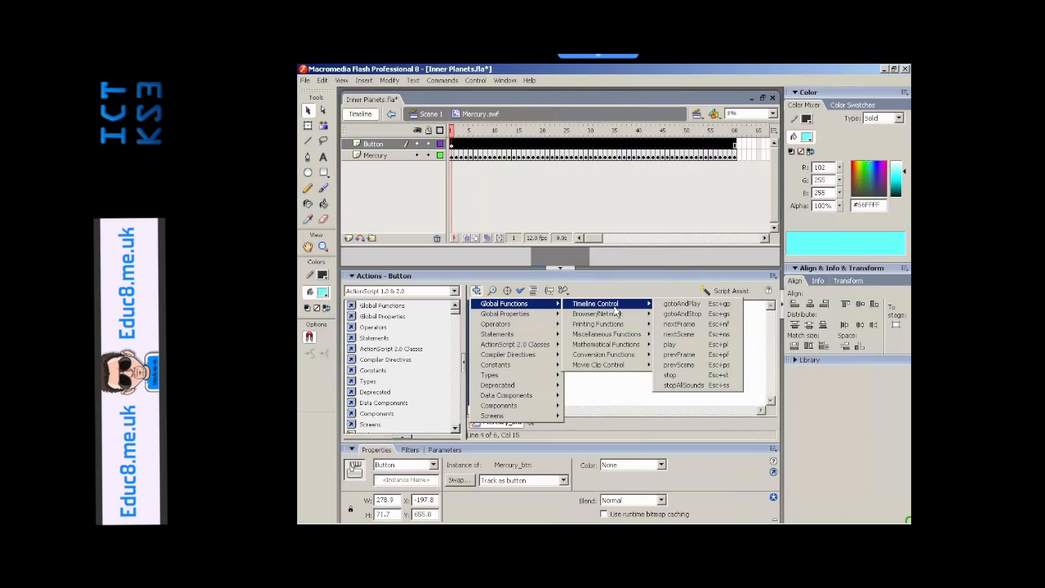
{"action": "left_click", "coordinate": [670, 344]}
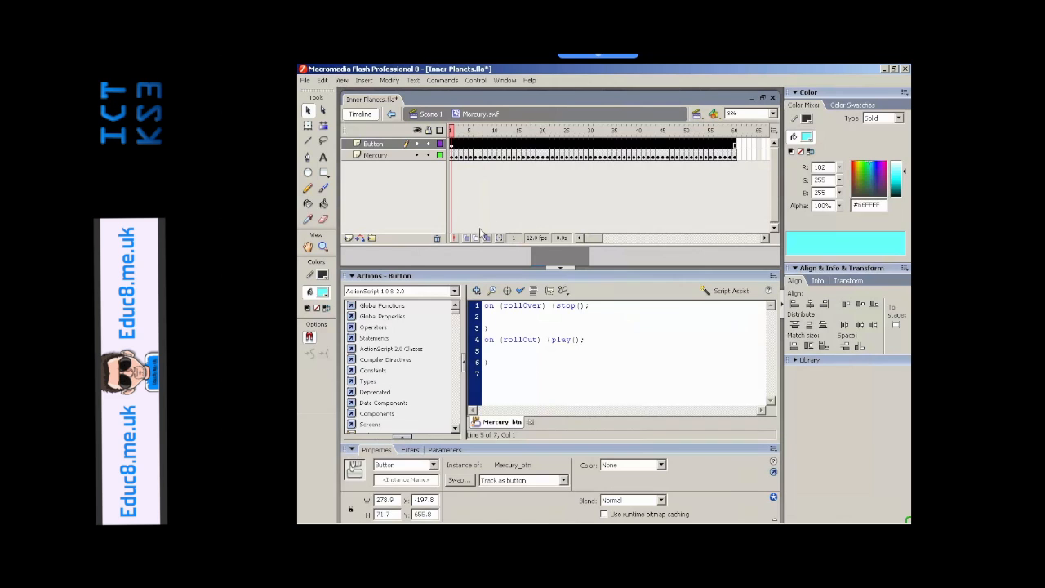
- Return from the Mercury.swf movie clip to Scene 1 to save the document, and make all of its layers visible
{"action": "left_click", "coordinate": [391, 276]}
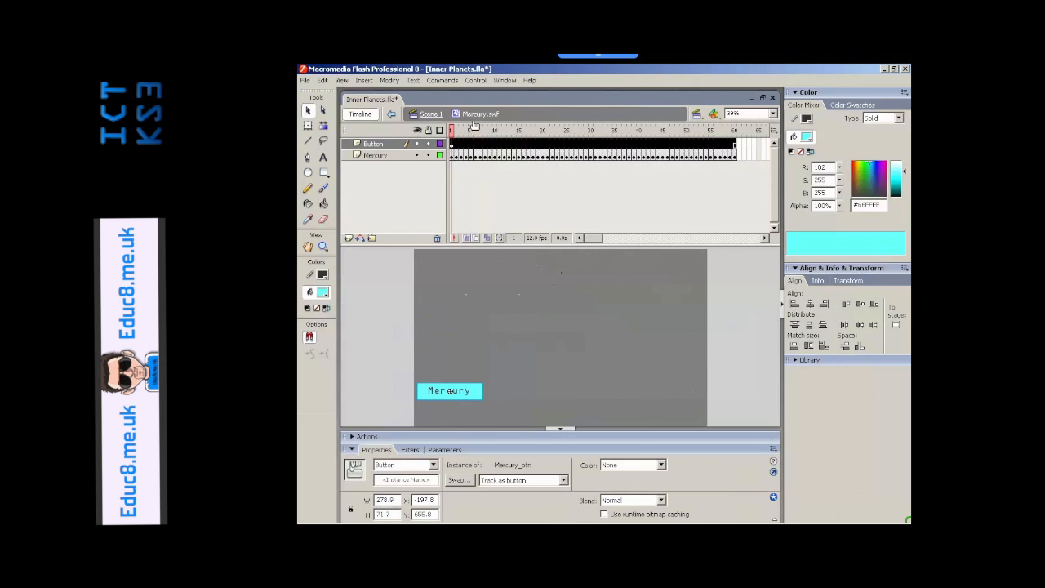
{"action": "left_click", "coordinate": [433, 115]}
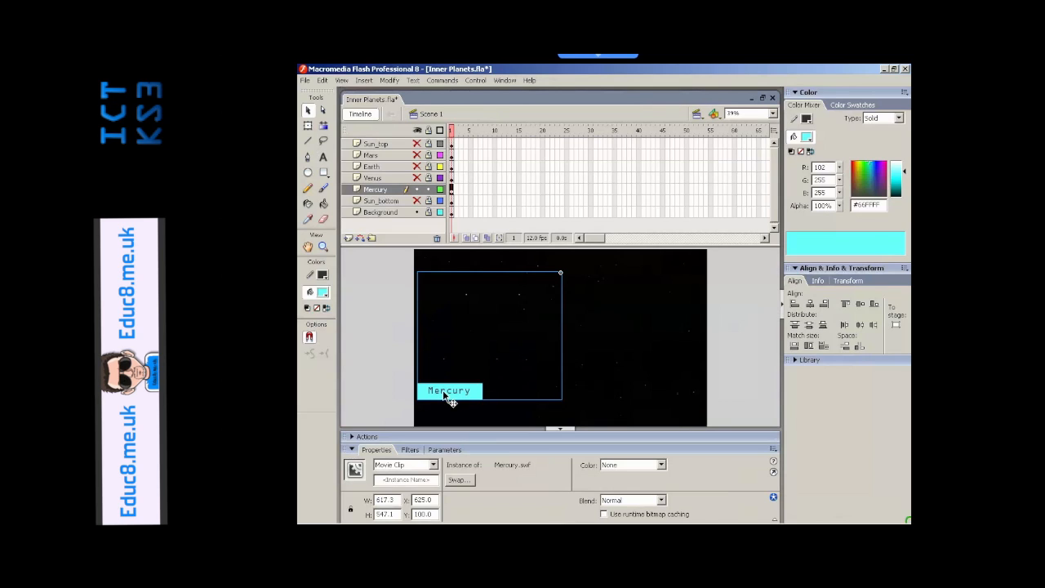
{"action": "key", "text": "ctrl+s"}
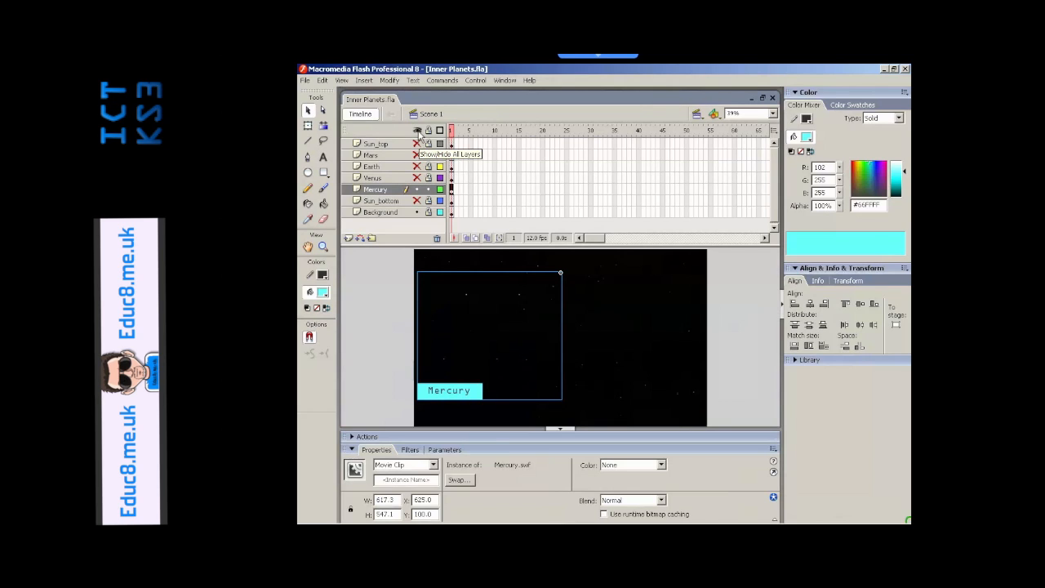
{"action": "left_click", "coordinate": [417, 132]}
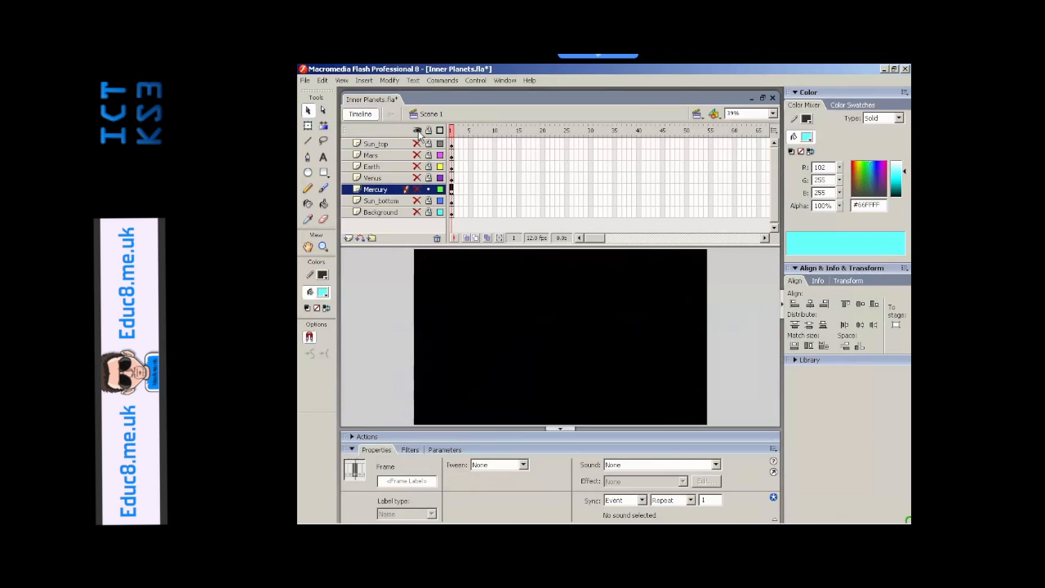
{"action": "left_click", "coordinate": [417, 131]}
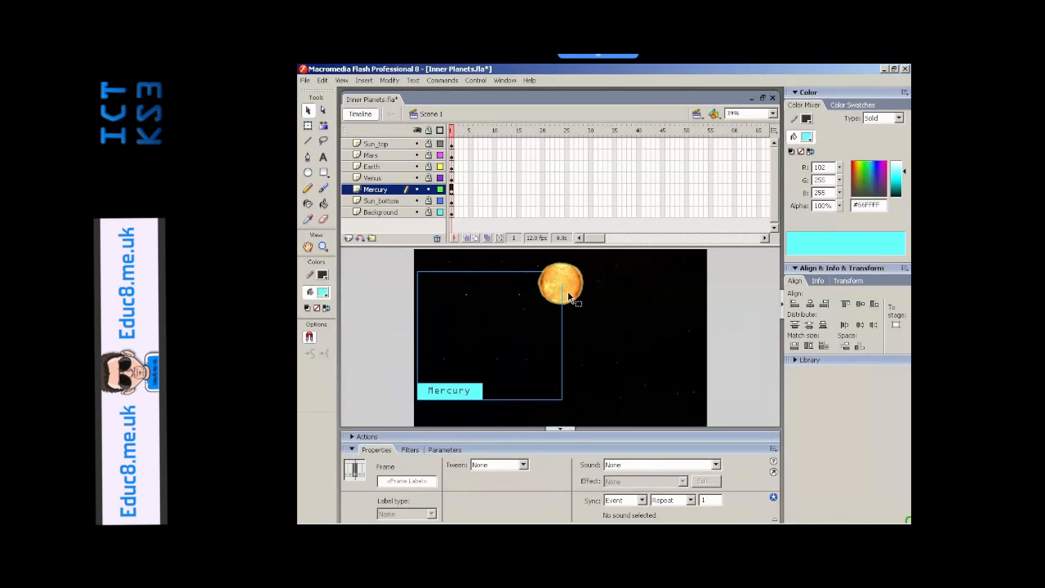
- Save Inner Planets.fla with all layers shown and publish the movie
{"action": "left_click", "coordinate": [305, 82]}
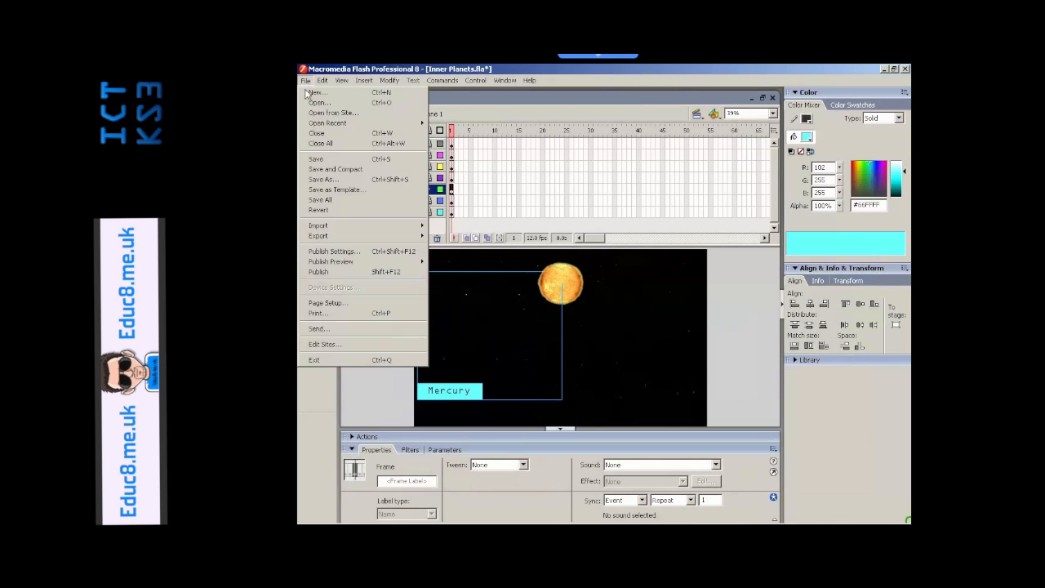
{"action": "left_click", "coordinate": [315, 160]}
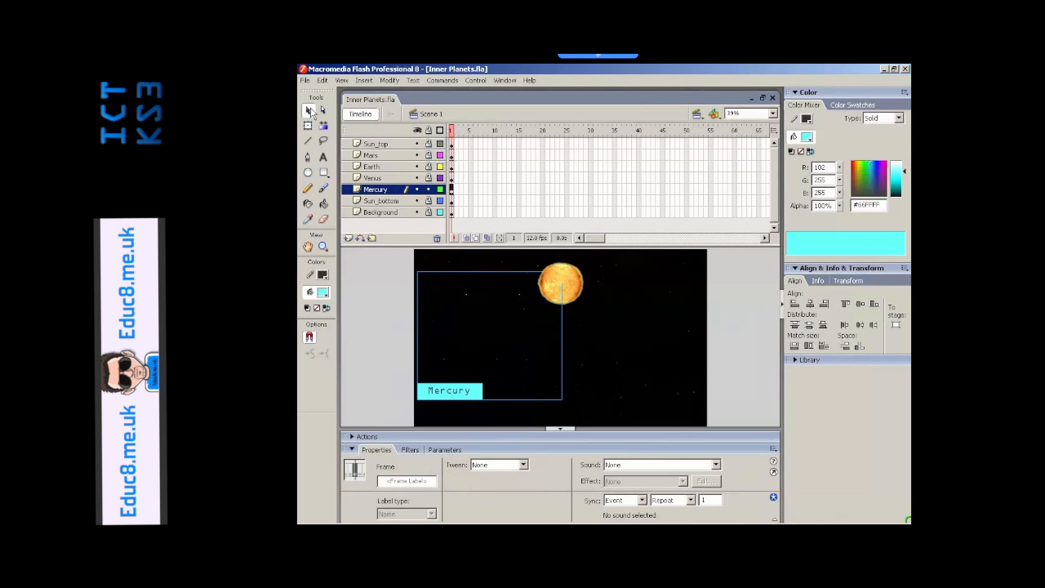
{"action": "left_click", "coordinate": [306, 82]}
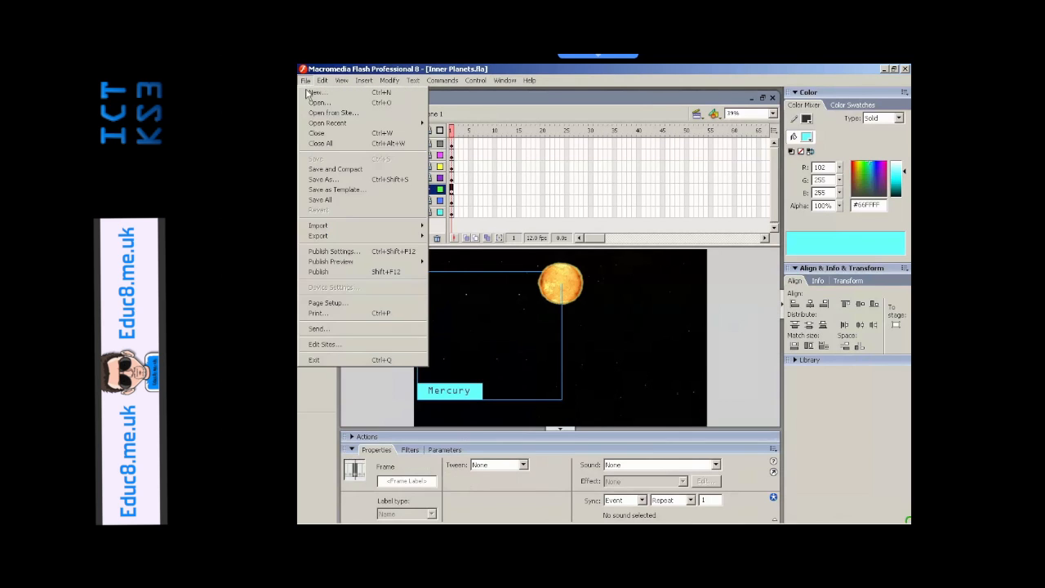
{"action": "left_click", "coordinate": [304, 273]}
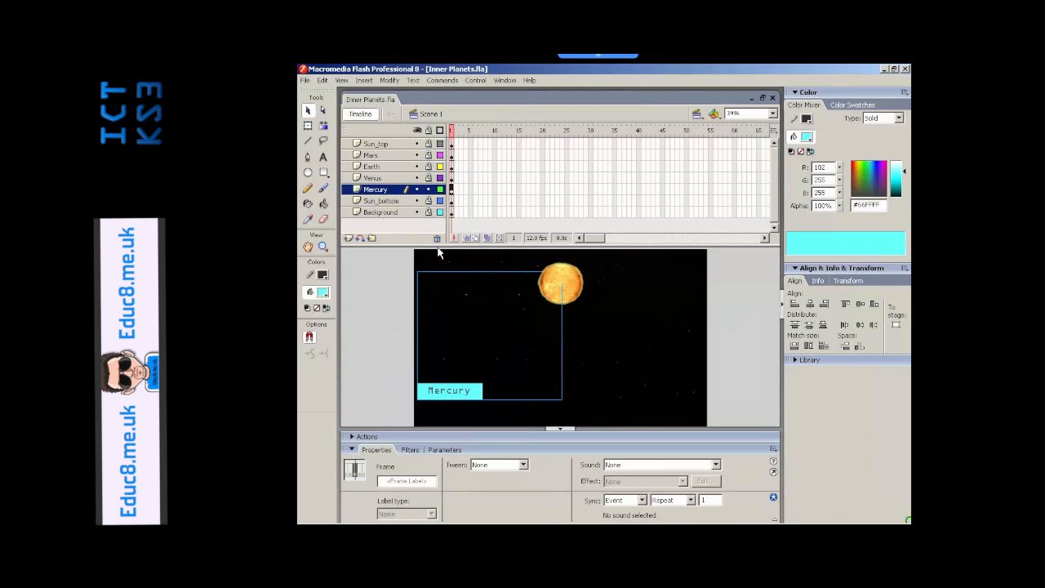
- Switch to the Flash 8 folder, open the published Inner Planets.swf in Internet Explorer and test the Mercury button's rollover
{"action": "key", "text": "alt+Tab"}
{"action": "key", "text": "Tab"}
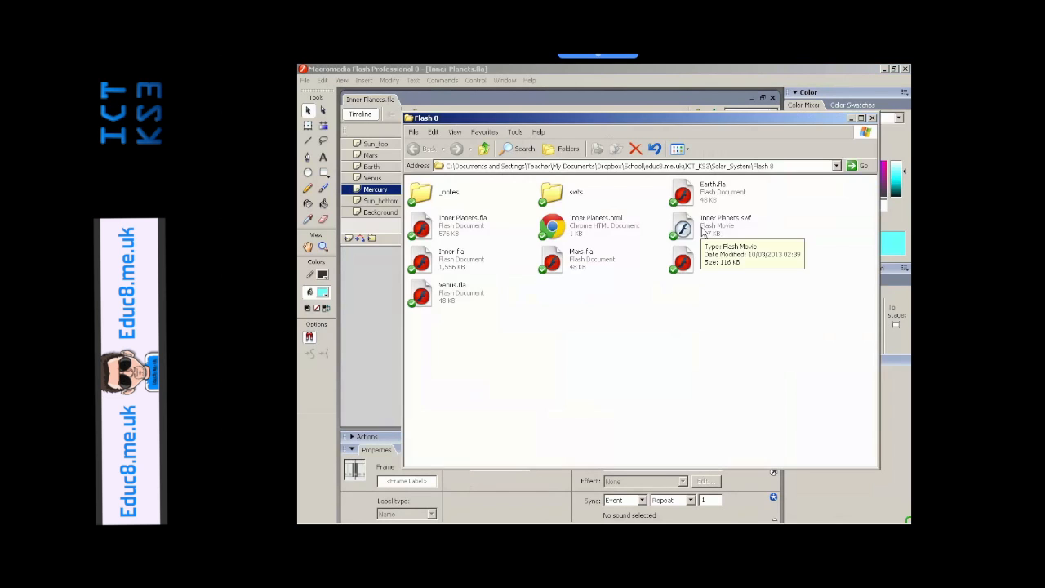
{"action": "left_click", "coordinate": [701, 228]}
{"action": "right_click", "coordinate": [702, 229]}
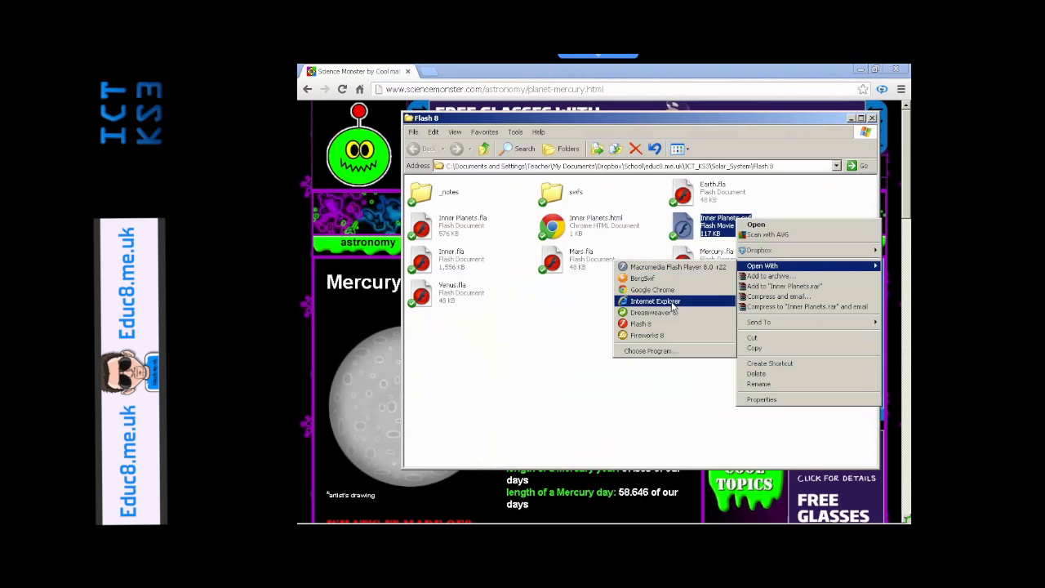
{"action": "left_click", "coordinate": [672, 302]}
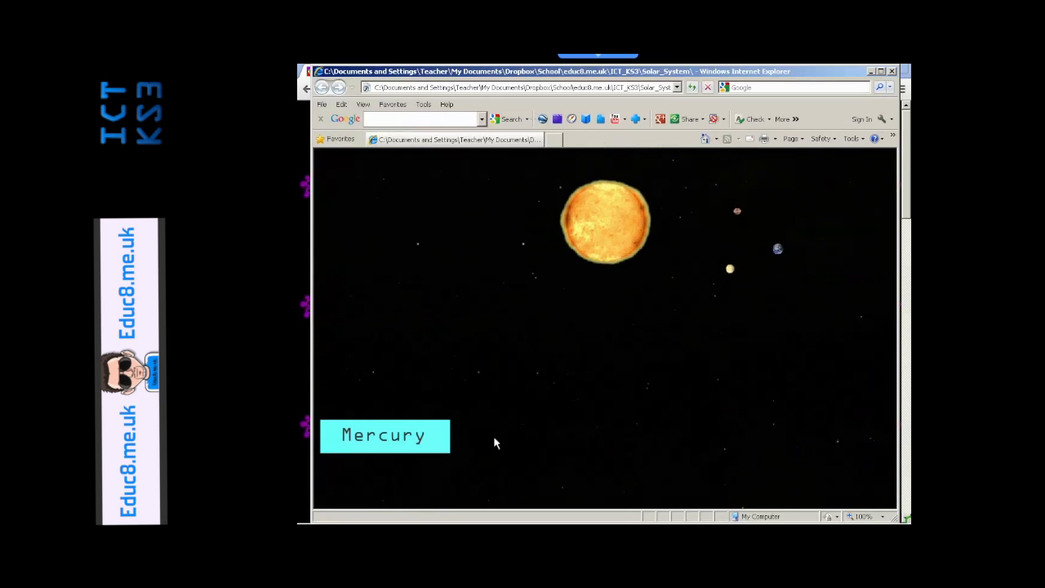
{"action": "mouse_move", "coordinate": [406, 442]}
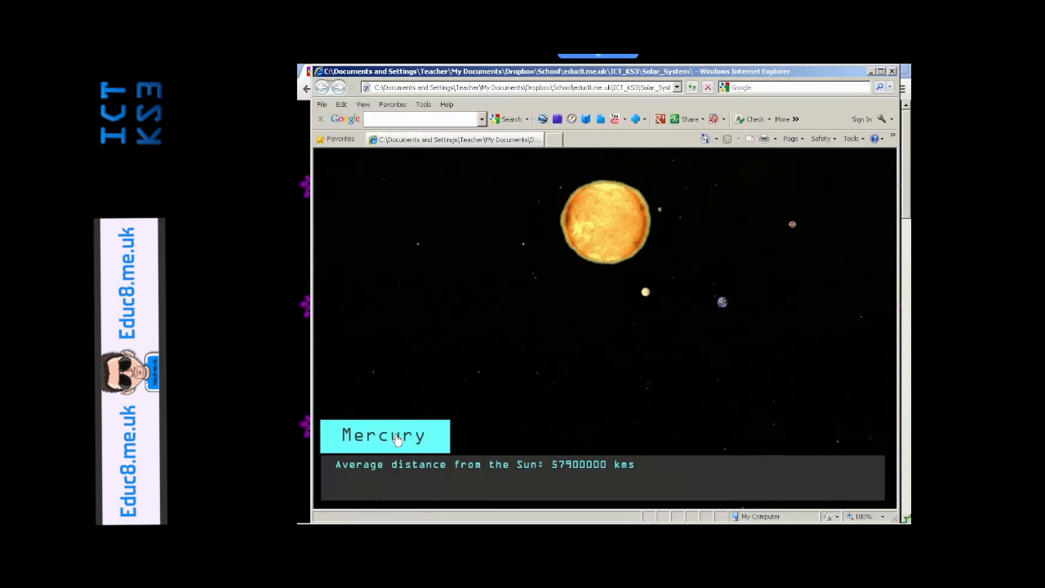